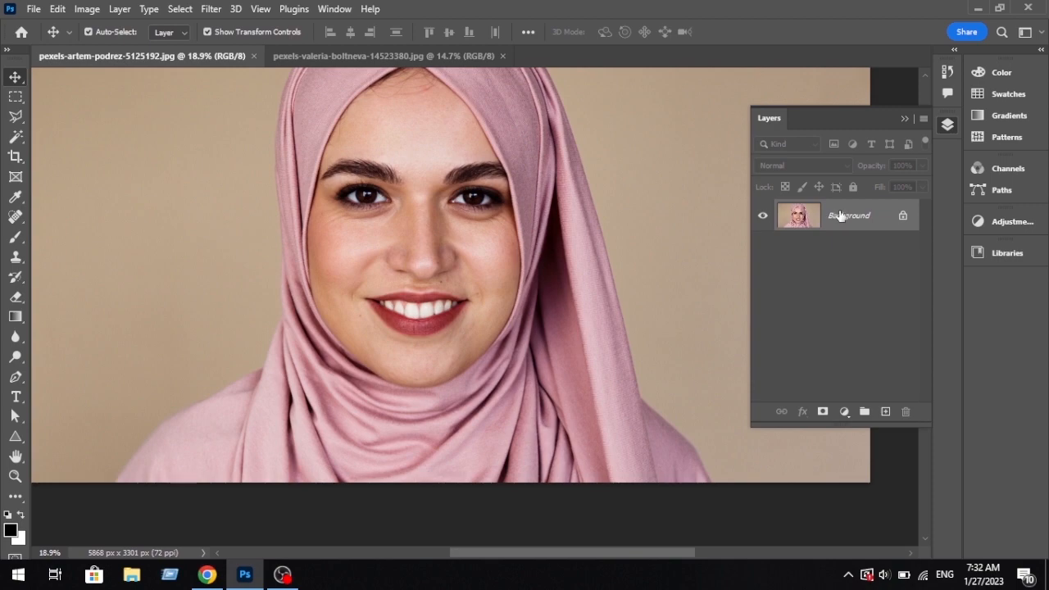
Step: Duplicate the Background layer and choose the Pen tool in Path mode
{"action": "left_click_drag", "start_coordinate": [840, 215], "coordinate": [886, 413]}
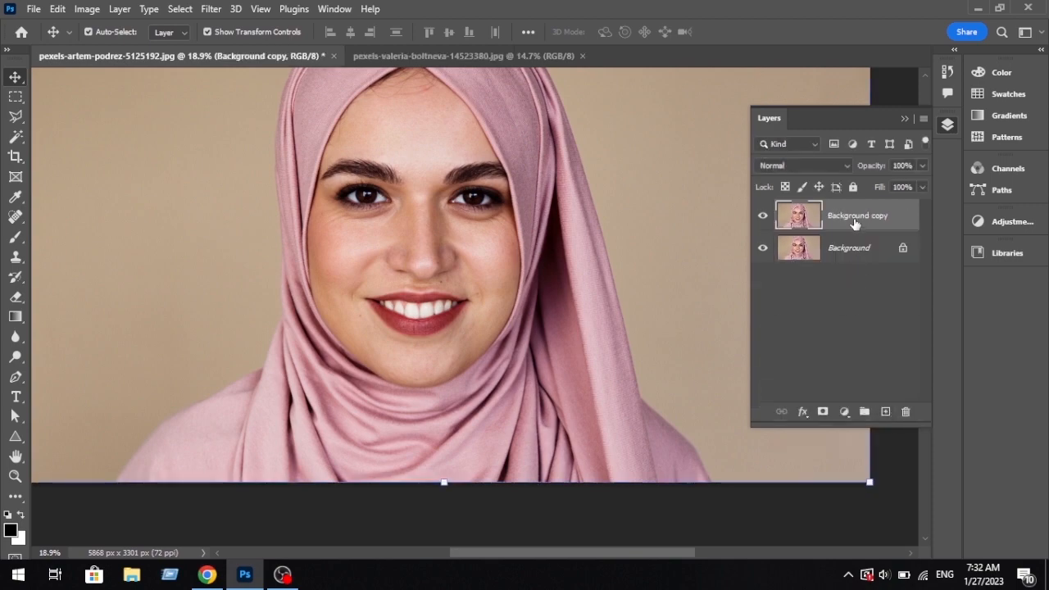
{"action": "scroll", "coordinate": [227, 265], "scroll_direction": "up", "scroll_amount": 4}
{"action": "scroll", "coordinate": [279, 361], "scroll_direction": "down", "scroll_amount": 6}
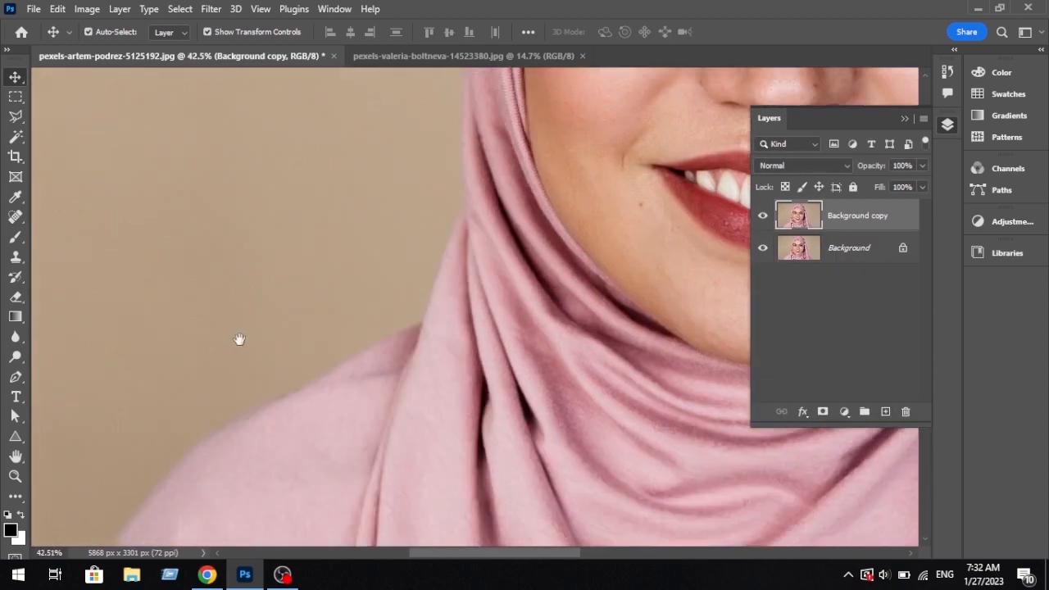
{"action": "left_click", "coordinate": [14, 380]}
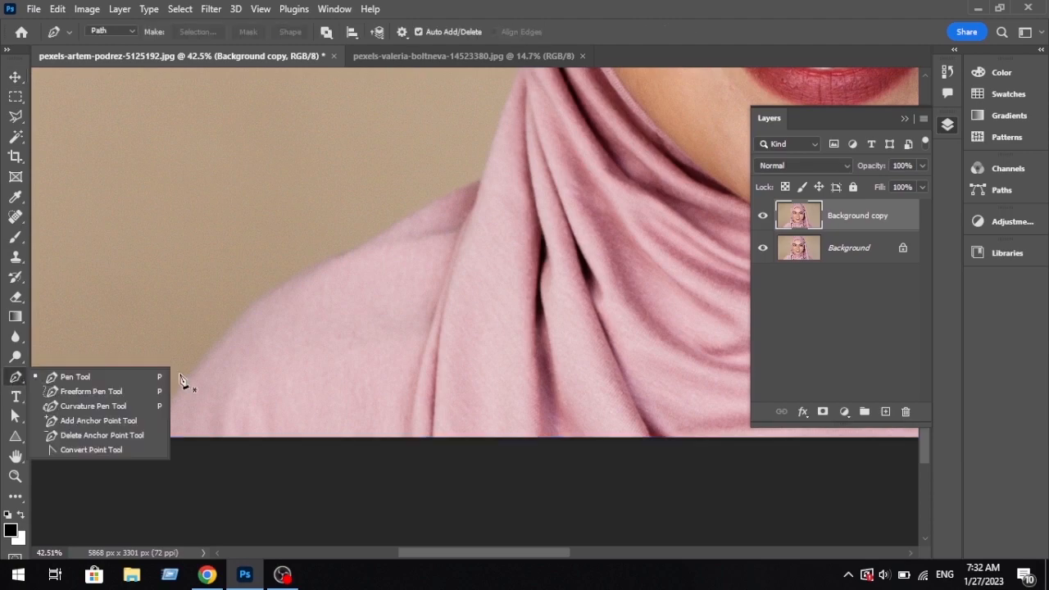
{"action": "left_click", "coordinate": [76, 382]}
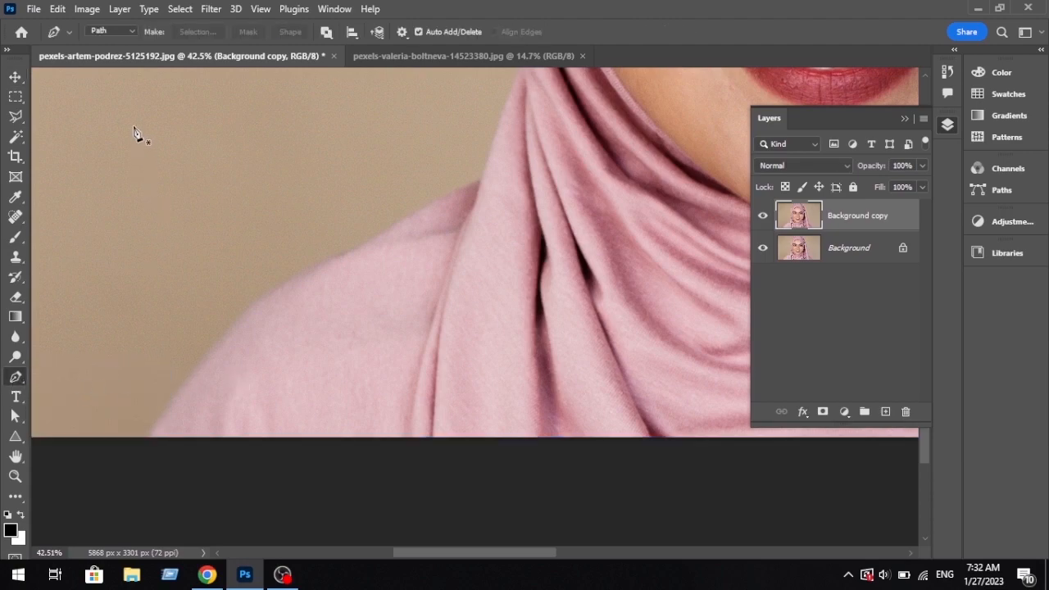
{"action": "scroll", "coordinate": [136, 132], "scroll_direction": "up", "scroll_amount": 2}
{"action": "left_click", "coordinate": [130, 32]}
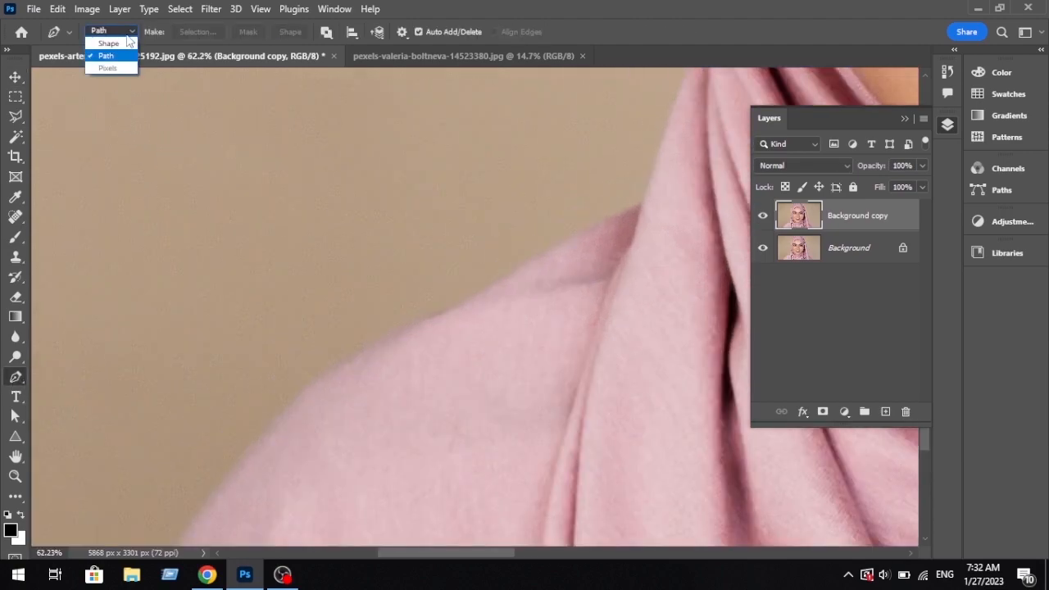
Step: Start a path below the image's lower edge and curve it up along the outer side of the shoulder at the image's left
{"action": "left_click_drag", "start_coordinate": [377, 429], "coordinate": [200, 415]}
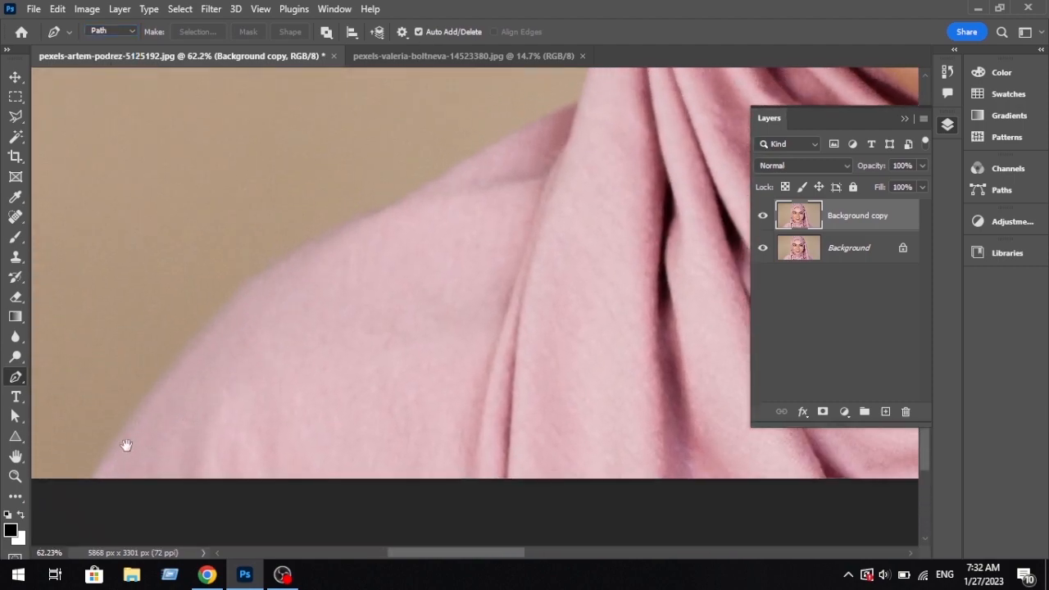
{"action": "left_click_drag", "start_coordinate": [124, 443], "coordinate": [71, 494]}
{"action": "left_click", "coordinate": [69, 505]}
{"action": "left_click_drag", "start_coordinate": [200, 353], "coordinate": [141, 426]}
{"action": "left_click_drag", "start_coordinate": [216, 346], "coordinate": [300, 301]}
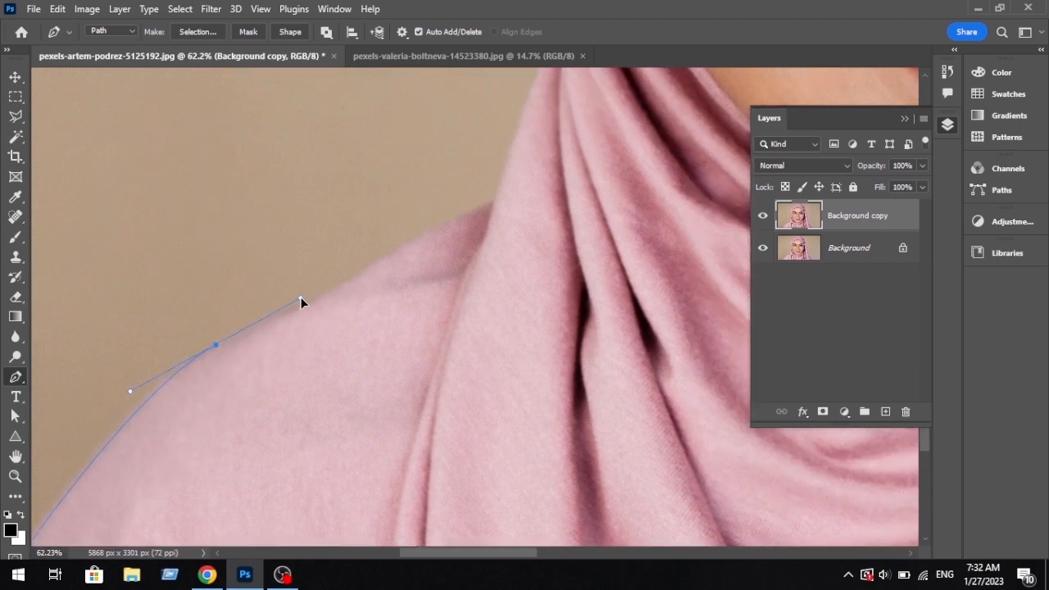
{"action": "left_click", "coordinate": [216, 346], "text": "alt"}
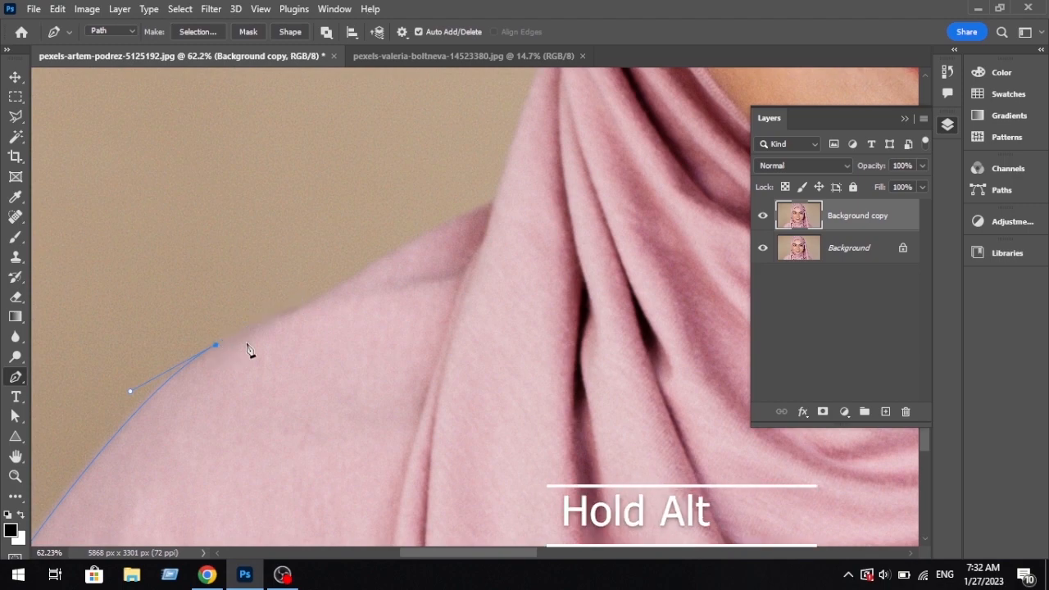
Step: Continue the path along the top of the shoulder to where it meets the hanging headscarf, removing outgoing handles at the anchors
{"action": "left_click_drag", "start_coordinate": [358, 277], "coordinate": [274, 403]}
{"action": "scroll", "coordinate": [294, 406], "scroll_direction": "up", "scroll_amount": 3}
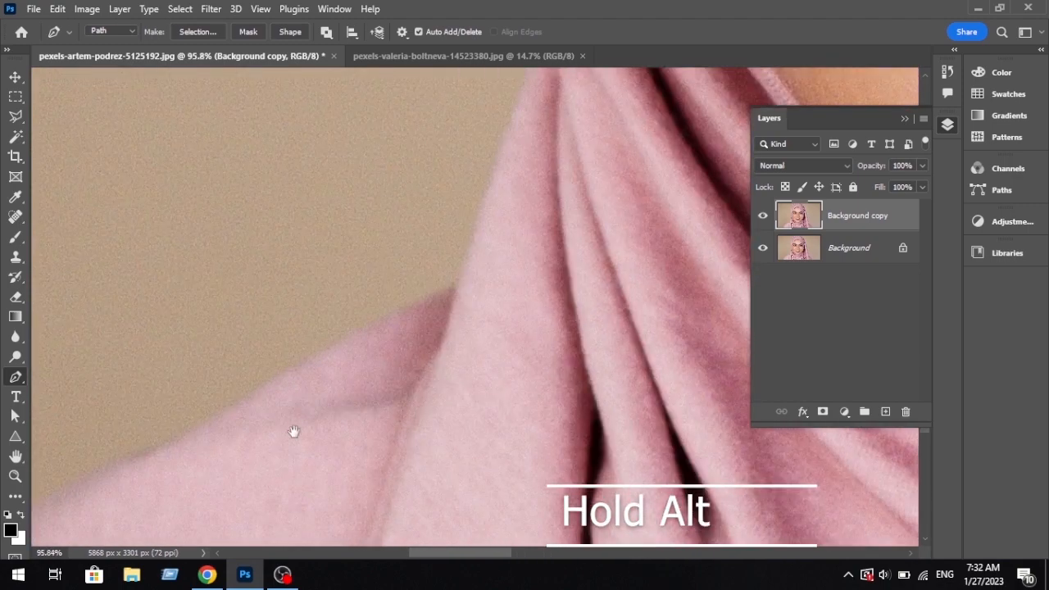
{"action": "left_click_drag", "start_coordinate": [287, 451], "coordinate": [428, 334]}
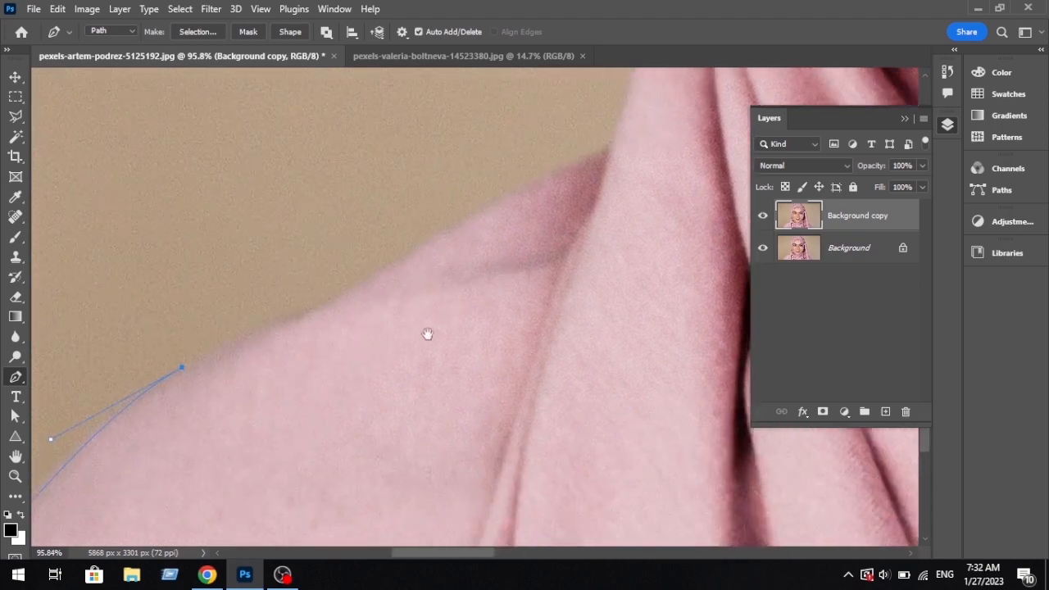
{"action": "left_click_drag", "start_coordinate": [349, 306], "coordinate": [324, 373]}
{"action": "left_click", "coordinate": [306, 312], "text": "alt"}
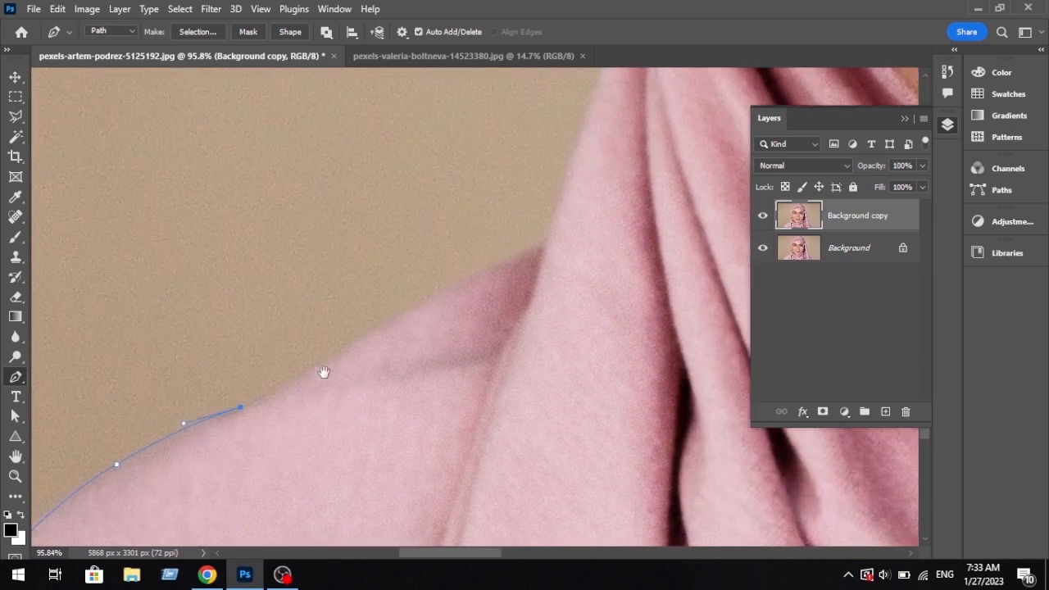
{"action": "left_click_drag", "start_coordinate": [388, 323], "coordinate": [403, 367]}
{"action": "left_click", "coordinate": [388, 325], "text": "alt"}
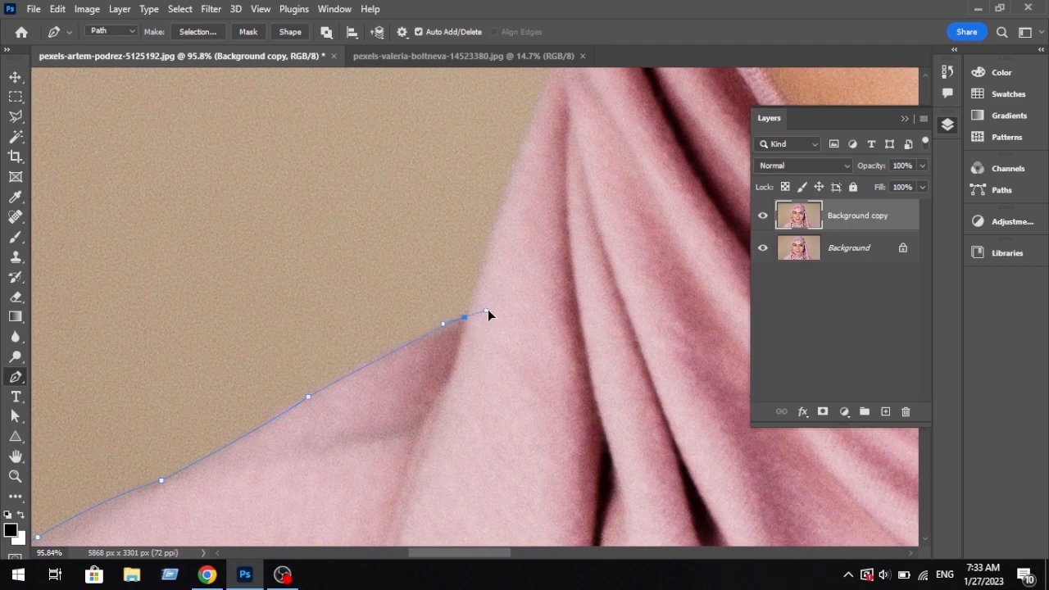
{"action": "left_click_drag", "start_coordinate": [492, 311], "coordinate": [492, 309]}
{"action": "left_click", "coordinate": [464, 318], "text": "alt"}
Step: Carry the path up the outer left edge of the headscarf from the shoulder to beside the forehead
{"action": "left_click_drag", "start_coordinate": [500, 246], "coordinate": [443, 426]}
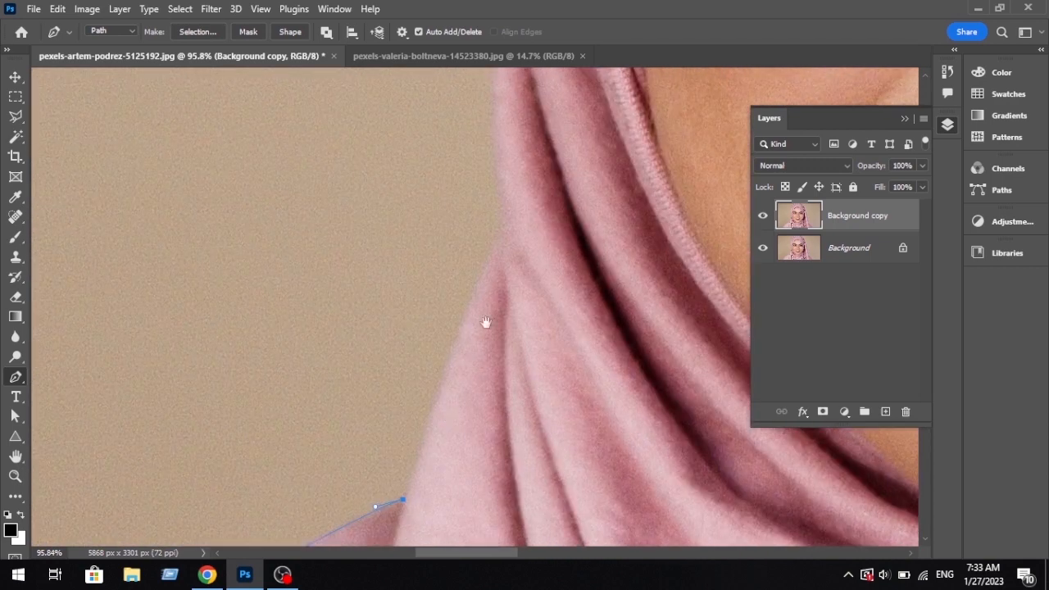
{"action": "left_click_drag", "start_coordinate": [503, 235], "coordinate": [476, 471]}
{"action": "left_click", "coordinate": [503, 235], "text": "alt"}
{"action": "left_click_drag", "start_coordinate": [471, 162], "coordinate": [416, 294]}
{"action": "left_click", "coordinate": [470, 161], "text": "alt"}
{"action": "left_click_drag", "start_coordinate": [416, 323], "coordinate": [418, 543]}
{"action": "left_click", "coordinate": [416, 324], "text": "alt"}
{"action": "left_click_drag", "start_coordinate": [372, 289], "coordinate": [284, 523]}
{"action": "left_click", "coordinate": [373, 290], "text": "alt"}
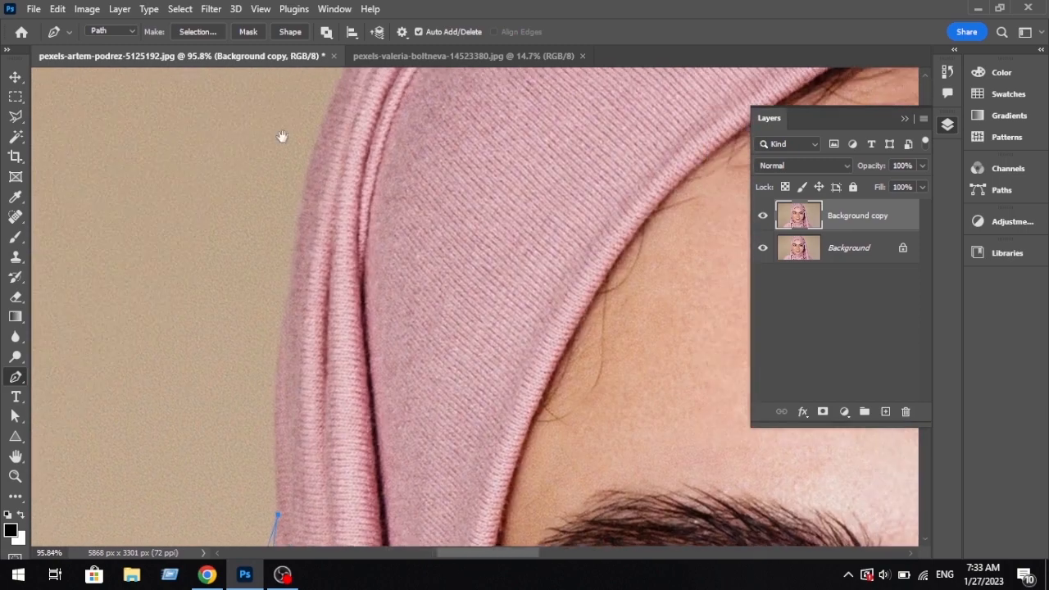
Step: Curve the path around the upper left of the headscarf up to the image's top border
{"action": "scroll", "coordinate": [283, 137], "scroll_direction": "down", "scroll_amount": 3}
{"action": "left_click_drag", "start_coordinate": [292, 133], "coordinate": [369, 103]}
{"action": "left_click", "coordinate": [283, 211], "text": "alt"}
{"action": "left_click_drag", "start_coordinate": [393, 184], "coordinate": [159, 350]}
{"action": "left_click_drag", "start_coordinate": [304, 153], "coordinate": [409, 138]}
{"action": "left_click", "coordinate": [305, 154], "text": "alt"}
Step: Take the path across the image's top border and fit a curve to the upper right edge of the headscarf
{"action": "left_click_drag", "start_coordinate": [733, 202], "coordinate": [525, 204]}
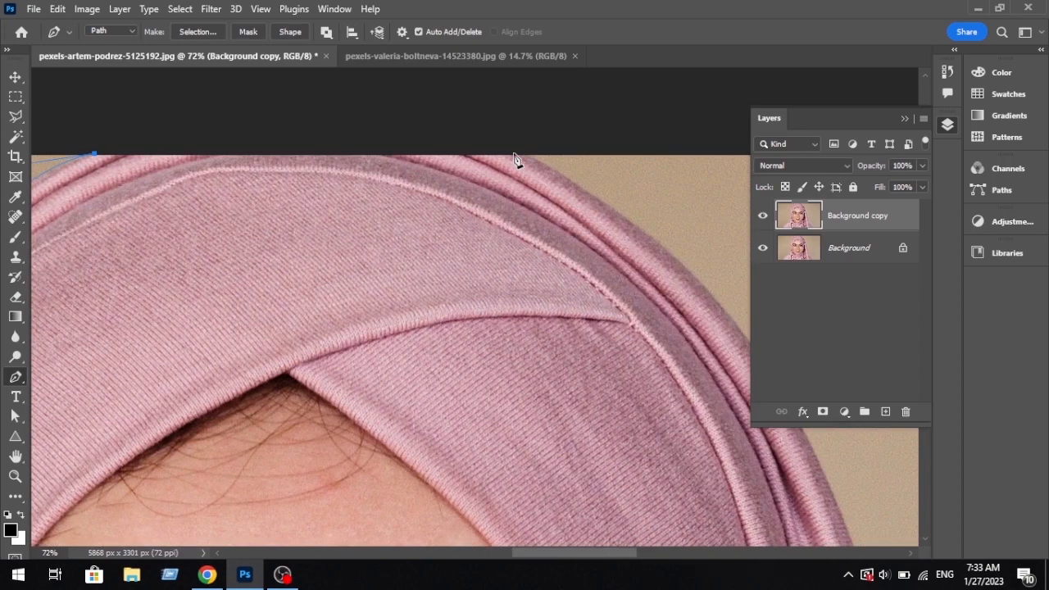
{"action": "left_click", "coordinate": [514, 156]}
{"action": "left_click_drag", "start_coordinate": [721, 377], "coordinate": [451, 216]}
{"action": "left_click_drag", "start_coordinate": [514, 240], "coordinate": [576, 394]}
{"action": "left_click_drag", "start_coordinate": [489, 346], "coordinate": [547, 495]}
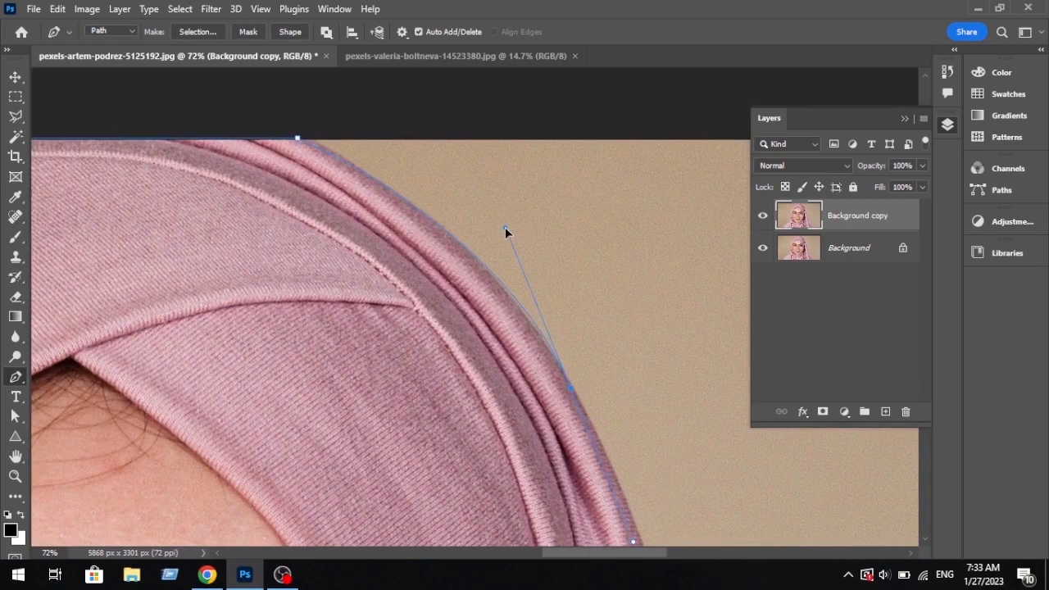
{"action": "left_click_drag", "start_coordinate": [597, 381], "coordinate": [555, 292]}
{"action": "left_click", "coordinate": [529, 301], "text": "ctrl"}
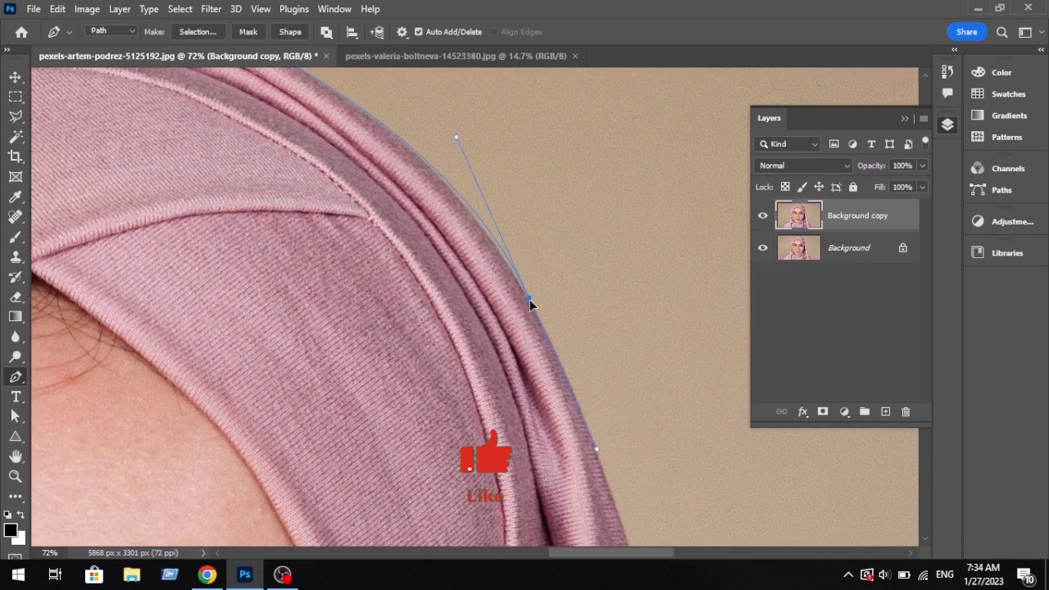
{"action": "left_click_drag", "start_coordinate": [457, 141], "coordinate": [450, 141]}
Step: Trace the path down the outer right edge of the headscarf to where it meets the shoulder
{"action": "scroll", "coordinate": [565, 377], "scroll_direction": "up", "scroll_amount": 3}
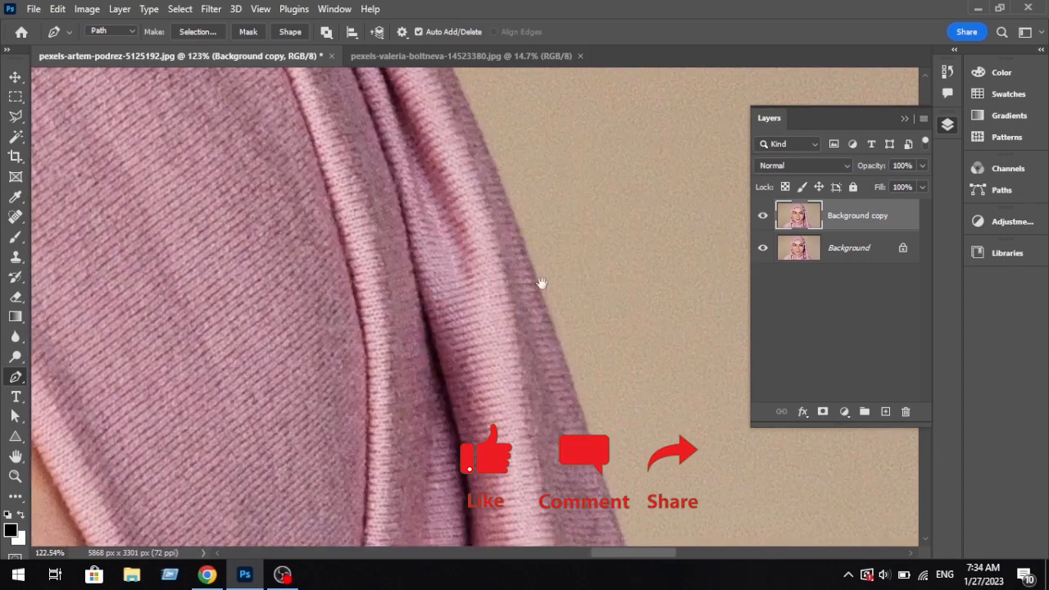
{"action": "left_click_drag", "start_coordinate": [621, 514], "coordinate": [564, 306]}
{"action": "left_click_drag", "start_coordinate": [564, 373], "coordinate": [587, 440]}
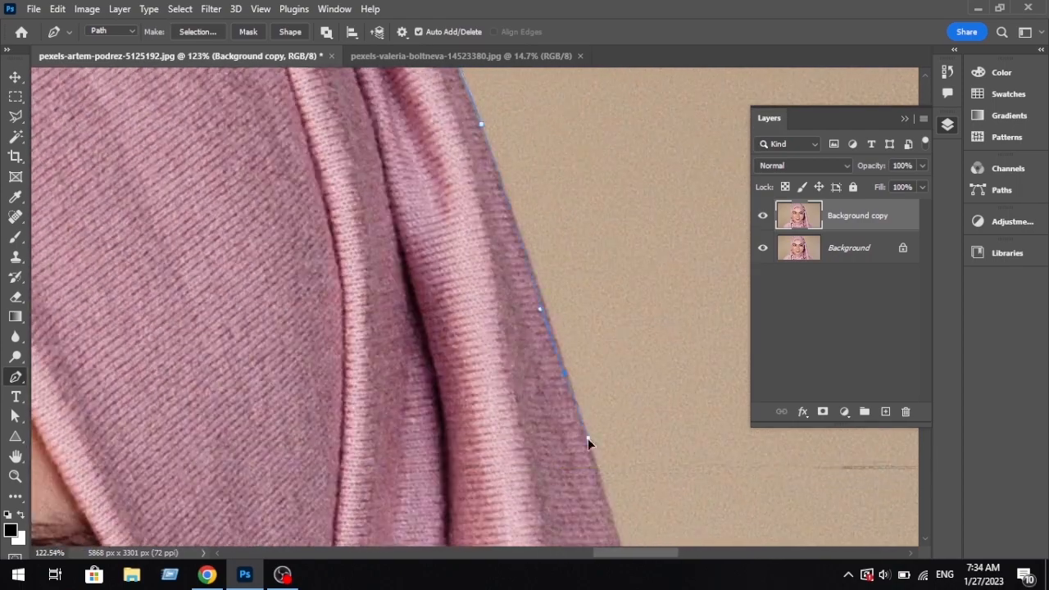
{"action": "scroll", "coordinate": [577, 407], "scroll_direction": "down", "scroll_amount": 2}
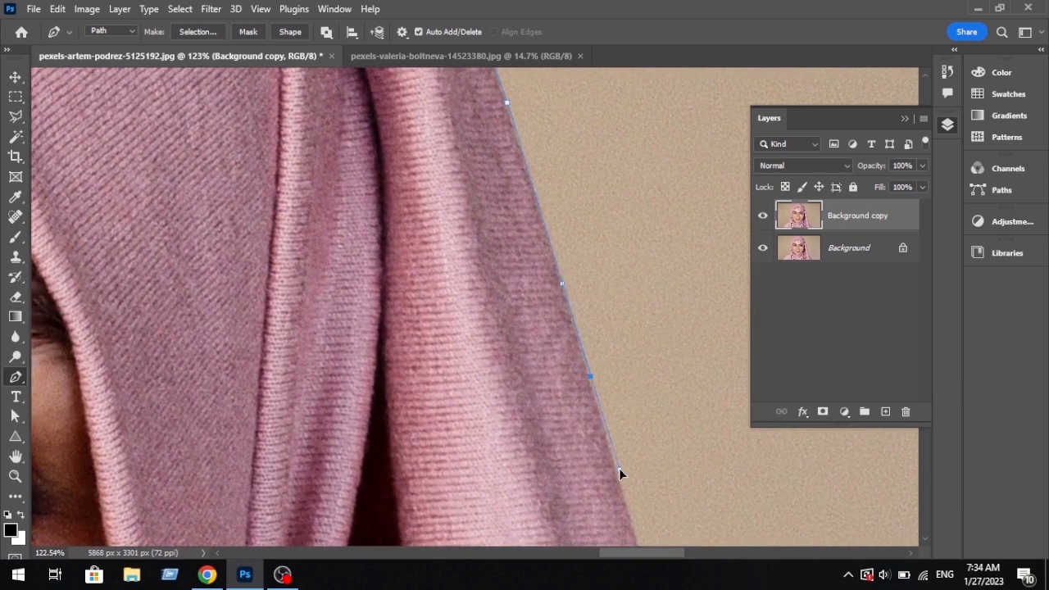
{"action": "scroll", "coordinate": [615, 424], "scroll_direction": "down", "scroll_amount": 2}
{"action": "left_click_drag", "start_coordinate": [582, 444], "coordinate": [589, 504]}
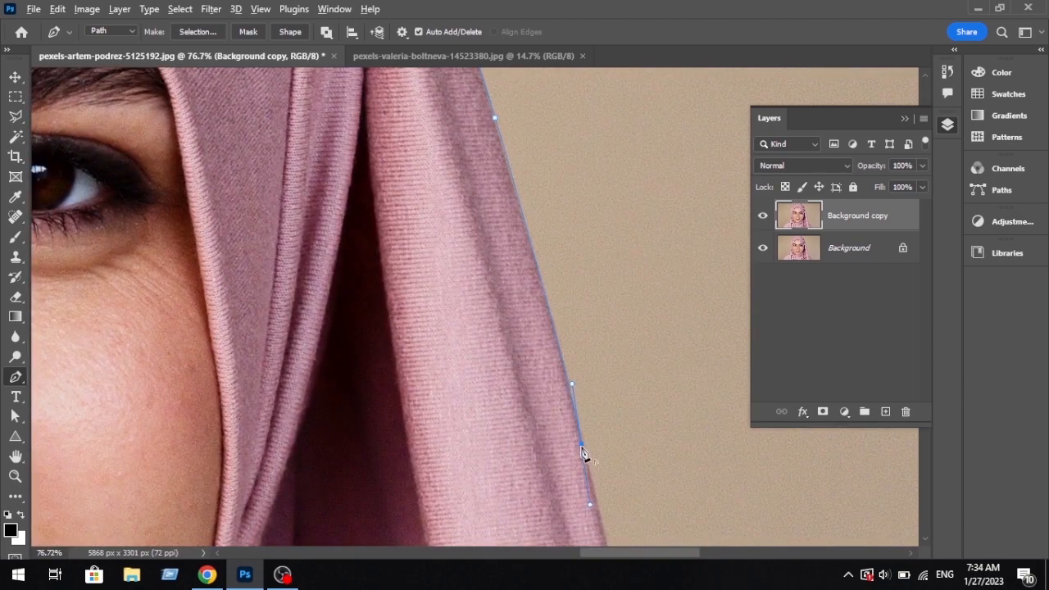
{"action": "left_click", "coordinate": [581, 444], "text": "alt"}
{"action": "left_click_drag", "start_coordinate": [582, 447], "coordinate": [494, 97]}
{"action": "left_click_drag", "start_coordinate": [586, 477], "coordinate": [503, 151]}
{"action": "left_click", "coordinate": [586, 477], "text": "alt"}
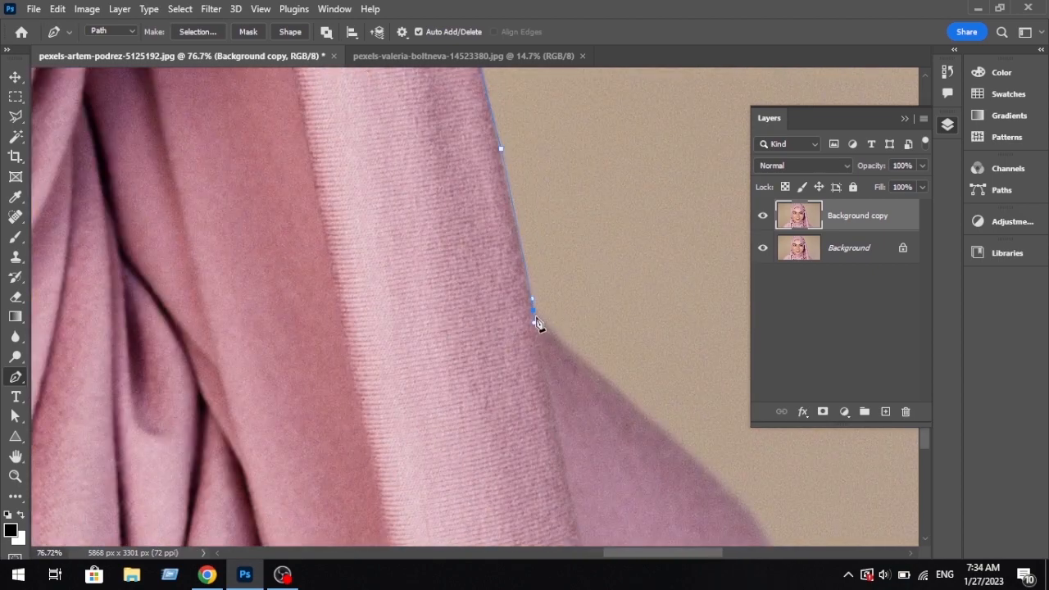
{"action": "left_click", "coordinate": [534, 315], "text": "alt"}
Step: Trace the right shoulder down to the lower image border and close the outline along the bottom
{"action": "left_click_drag", "start_coordinate": [537, 318], "coordinate": [497, 272]}
{"action": "left_click", "coordinate": [688, 444], "text": "alt"}
{"action": "left_click_drag", "start_coordinate": [745, 476], "coordinate": [612, 237]}
{"action": "left_click_drag", "start_coordinate": [643, 361], "coordinate": [678, 459]}
{"action": "left_click", "coordinate": [644, 362], "text": "alt"}
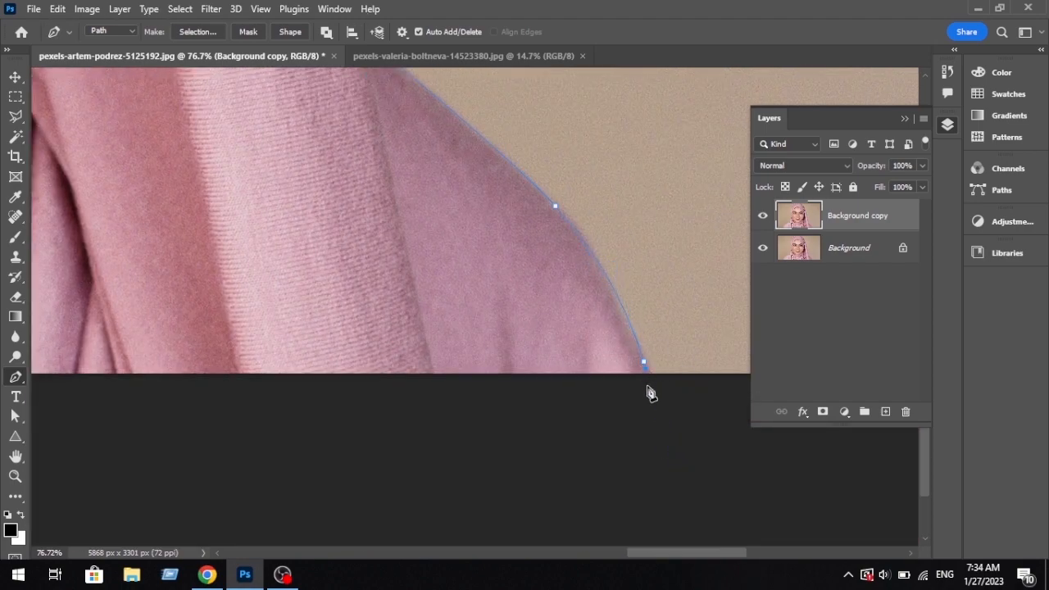
{"action": "left_click_drag", "start_coordinate": [648, 391], "coordinate": [156, 381]}
{"action": "scroll", "coordinate": [136, 461], "scroll_direction": "down", "scroll_amount": 5}
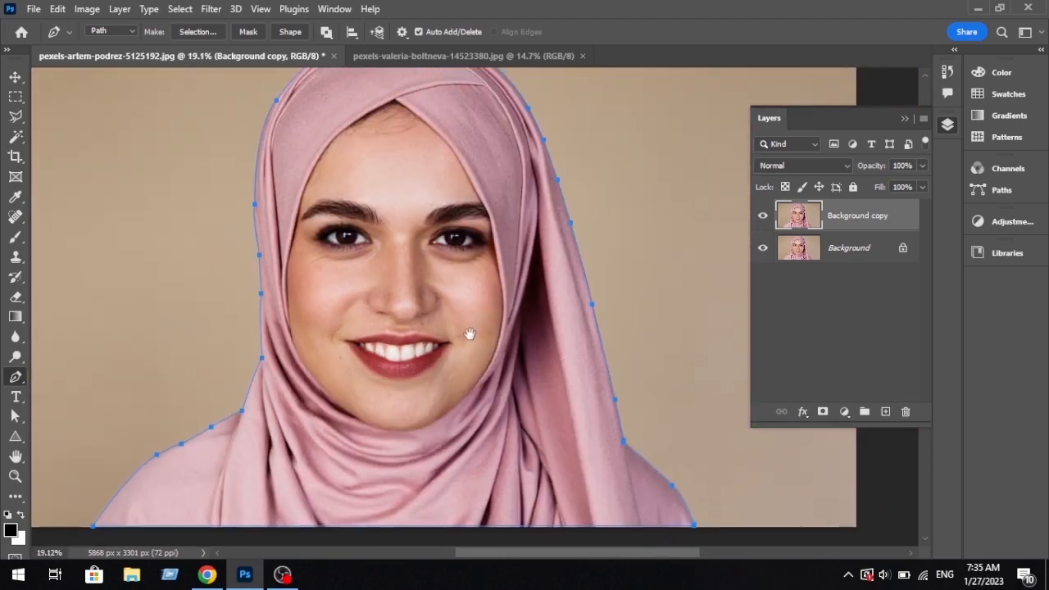
Step: Start a second path at the peak of the scarf opening and trace the forehead's right edge along the fabric
{"action": "scroll", "coordinate": [471, 336], "scroll_direction": "up", "scroll_amount": 5}
{"action": "scroll", "coordinate": [386, 323], "scroll_direction": "up", "scroll_amount": 3}
{"action": "left_click_drag", "start_coordinate": [369, 112], "coordinate": [323, 368]}
{"action": "left_click_drag", "start_coordinate": [323, 164], "coordinate": [290, 265]}
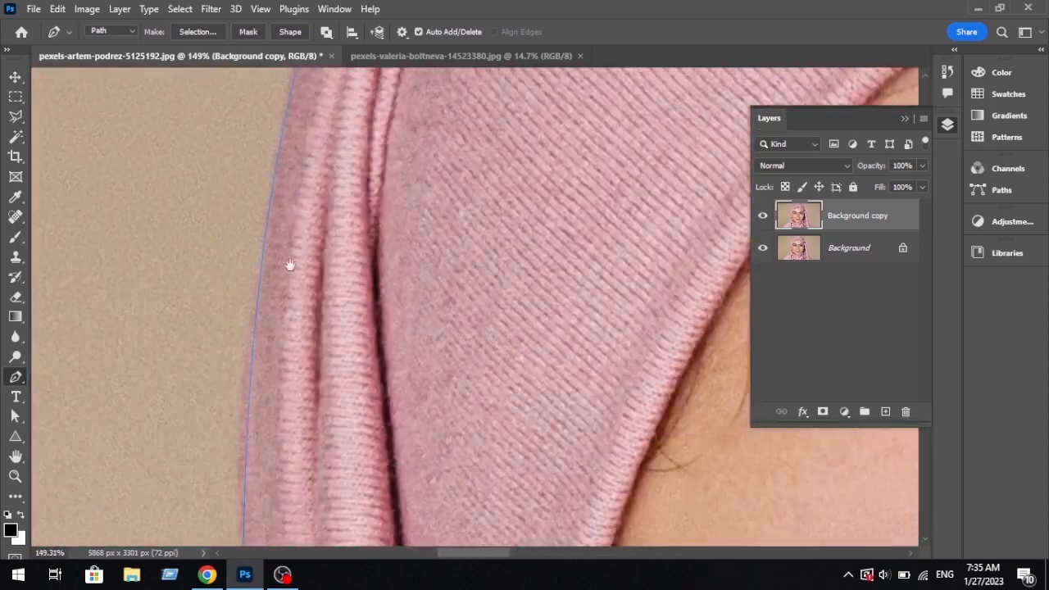
{"action": "scroll", "coordinate": [290, 265], "scroll_direction": "down", "scroll_amount": 3}
{"action": "left_click_drag", "start_coordinate": [574, 147], "coordinate": [258, 186]}
{"action": "left_click", "coordinate": [296, 120]}
{"action": "mouse_move", "coordinate": [456, 266]}
{"action": "left_mouse_down"}
{"action": "mouse_move", "coordinate": [401, 248]}
{"action": "mouse_move", "coordinate": [460, 279]}
{"action": "left_mouse_up"}
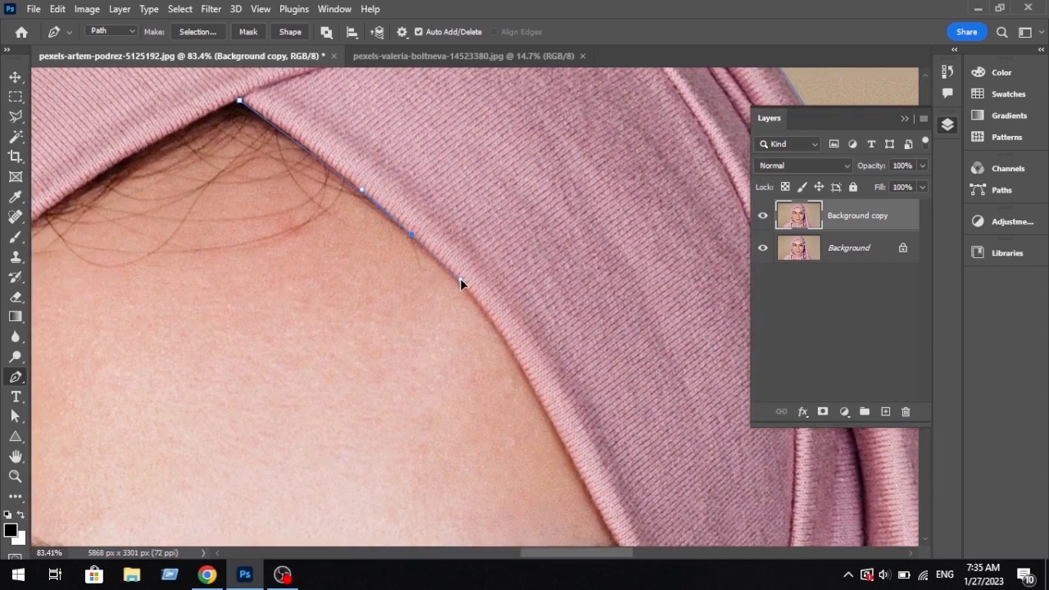
{"action": "left_click", "coordinate": [415, 242], "text": "alt"}
{"action": "left_click_drag", "start_coordinate": [516, 357], "coordinate": [466, 269]}
{"action": "left_click", "coordinate": [457, 261], "text": "alt"}
Step: Continue the face path down the scarf's inner edge past the end of the right eyebrow
{"action": "left_click_drag", "start_coordinate": [556, 445], "coordinate": [555, 352]}
{"action": "left_click_drag", "start_coordinate": [530, 310], "coordinate": [527, 314]}
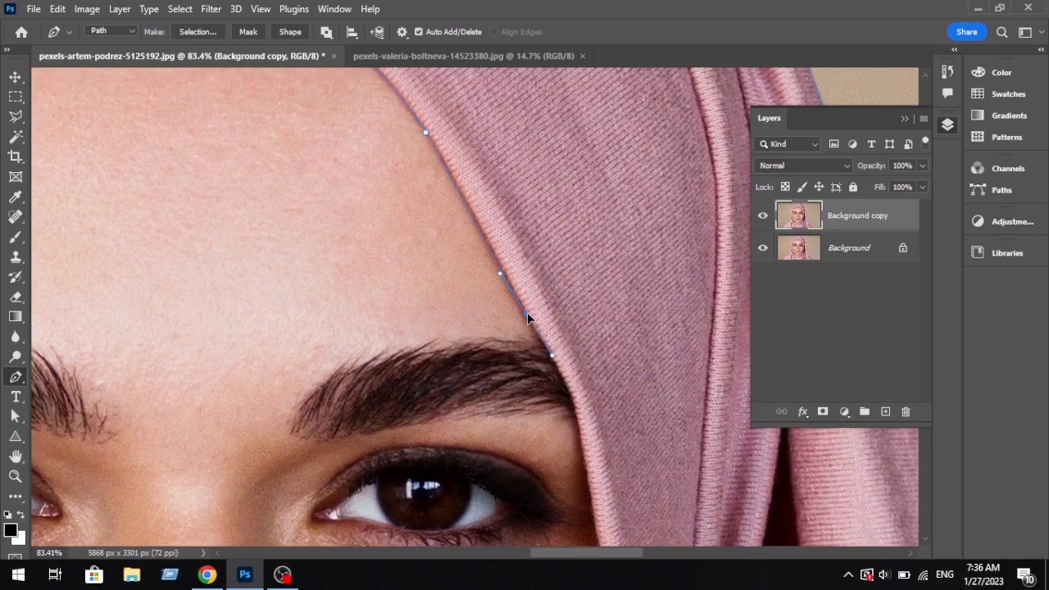
{"action": "left_click", "coordinate": [530, 315], "text": "alt"}
{"action": "scroll", "coordinate": [564, 377], "scroll_direction": "up", "scroll_amount": 5}
{"action": "left_click_drag", "start_coordinate": [564, 377], "coordinate": [551, 356]}
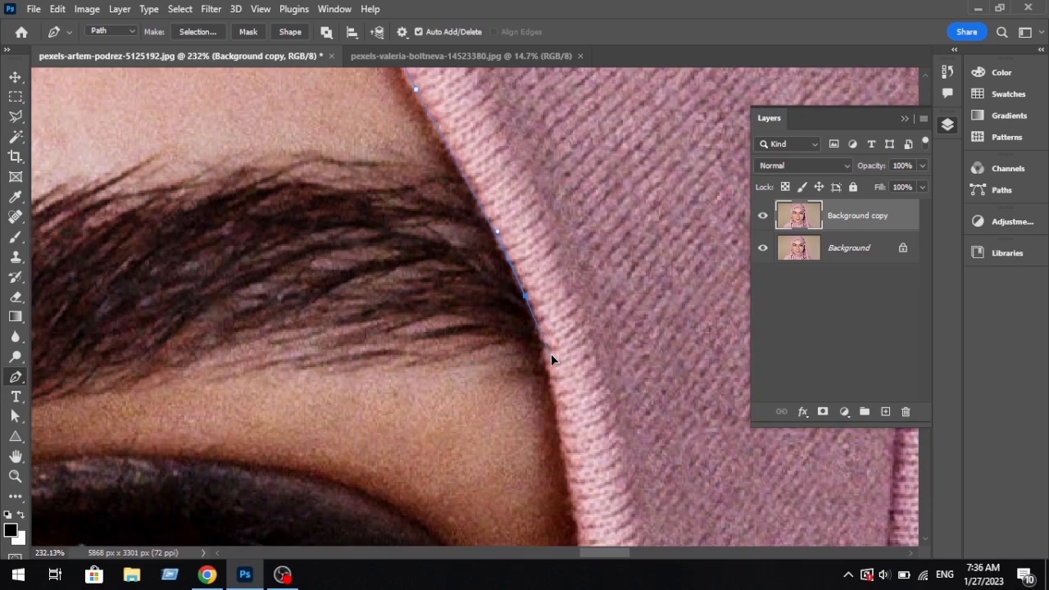
{"action": "left_click_drag", "start_coordinate": [569, 472], "coordinate": [511, 234]}
{"action": "left_click", "coordinate": [496, 227], "text": "alt"}
Step: Extend the face path along the scarf's inner edge beside the right eye, making each anchor a corner
{"action": "left_click_drag", "start_coordinate": [523, 307], "coordinate": [528, 179]}
{"action": "left_click", "coordinate": [523, 307], "text": "alt"}
{"action": "left_click_drag", "start_coordinate": [556, 411], "coordinate": [571, 482]}
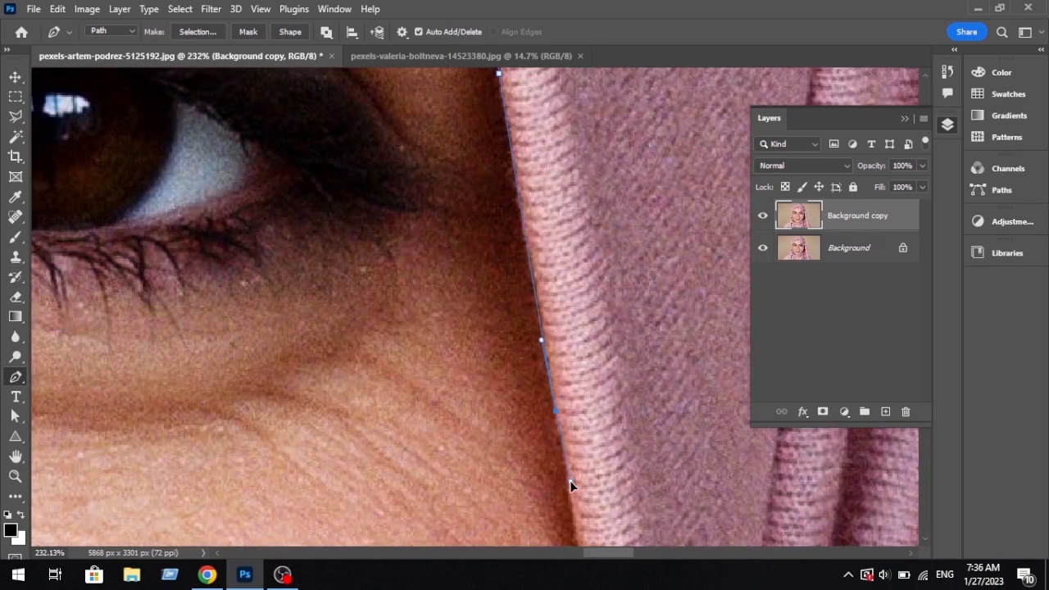
{"action": "left_click", "coordinate": [557, 412], "text": "alt"}
Step: Trace the face path down the right cheek along the scarf's inner edge
{"action": "scroll", "coordinate": [581, 459], "scroll_direction": "down", "scroll_amount": 4}
{"action": "left_click_drag", "start_coordinate": [619, 525], "coordinate": [581, 328]}
{"action": "left_click_drag", "start_coordinate": [565, 430], "coordinate": [565, 471]}
{"action": "left_click", "coordinate": [565, 430], "text": "alt"}
{"action": "scroll", "coordinate": [567, 439], "scroll_direction": "down", "scroll_amount": 5}
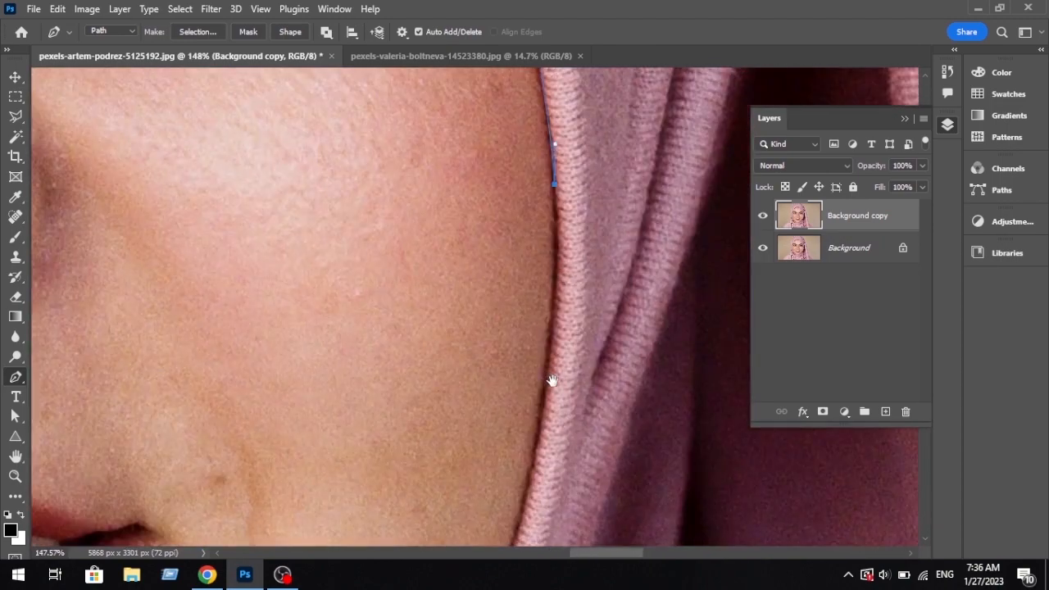
{"action": "left_click_drag", "start_coordinate": [533, 358], "coordinate": [502, 462]}
{"action": "left_click", "coordinate": [533, 359], "text": "alt"}
Step: Curve the face path along the right jawline toward the chin
{"action": "left_click_drag", "start_coordinate": [340, 533], "coordinate": [169, 574]}
{"action": "scroll", "coordinate": [354, 455], "scroll_direction": "down", "scroll_amount": 4}
{"action": "left_click_drag", "start_coordinate": [459, 273], "coordinate": [478, 296]}
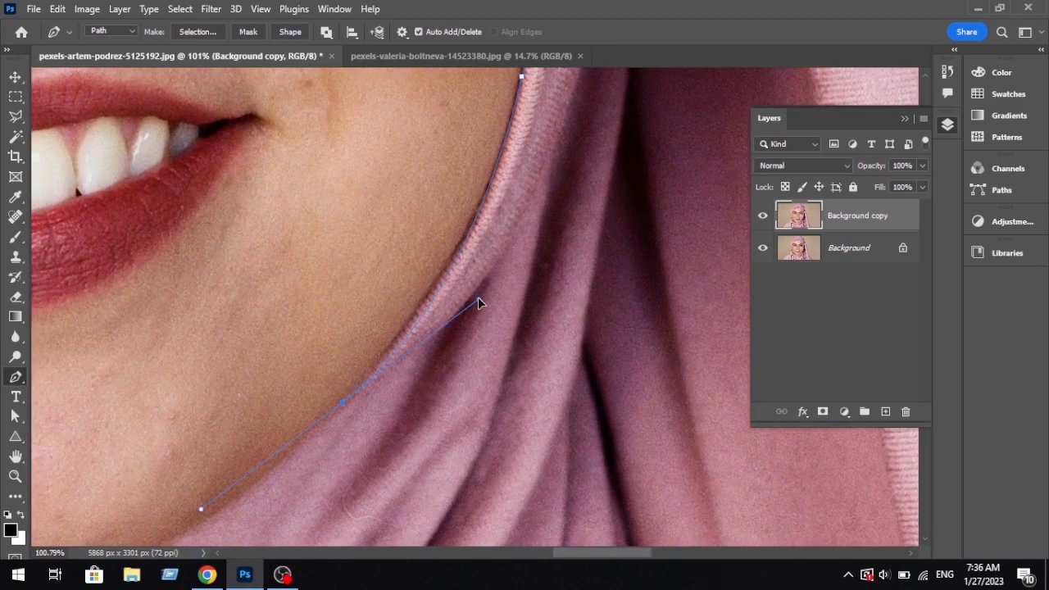
{"action": "left_click_drag", "start_coordinate": [346, 404], "coordinate": [351, 393]}
{"action": "left_click", "coordinate": [352, 394], "text": "alt"}
{"action": "left_click_drag", "start_coordinate": [227, 541], "coordinate": [368, 397]}
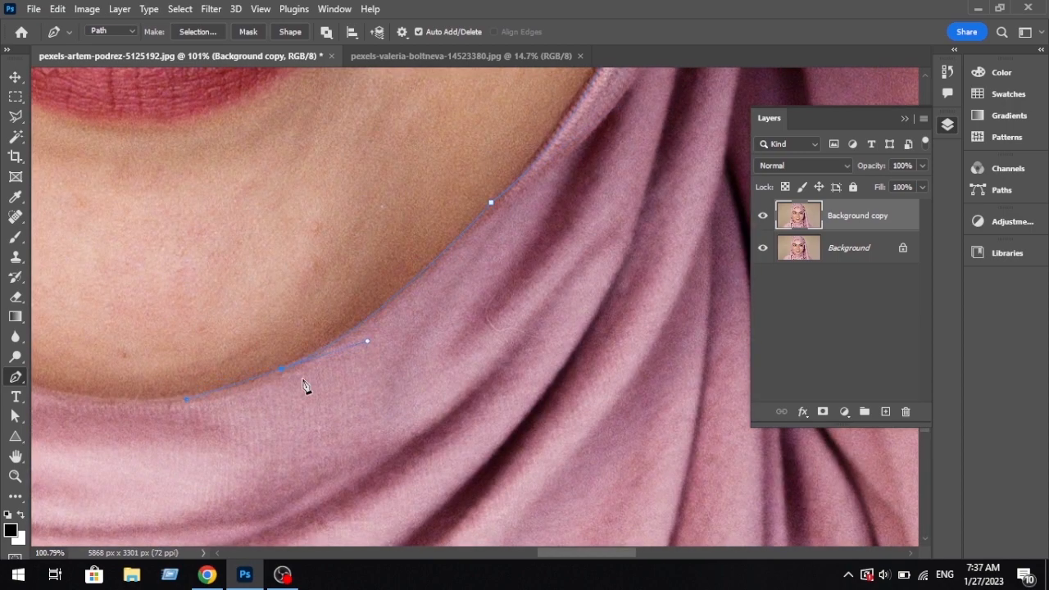
Step: Curve the face path under the chin to the left side of the lower jaw
{"action": "scroll", "coordinate": [287, 423], "scroll_direction": "left", "scroll_amount": 5}
{"action": "left_click_drag", "start_coordinate": [220, 348], "coordinate": [269, 410]}
{"action": "left_click", "coordinate": [220, 349], "text": "alt"}
{"action": "left_click_drag", "start_coordinate": [484, 486], "coordinate": [433, 329]}
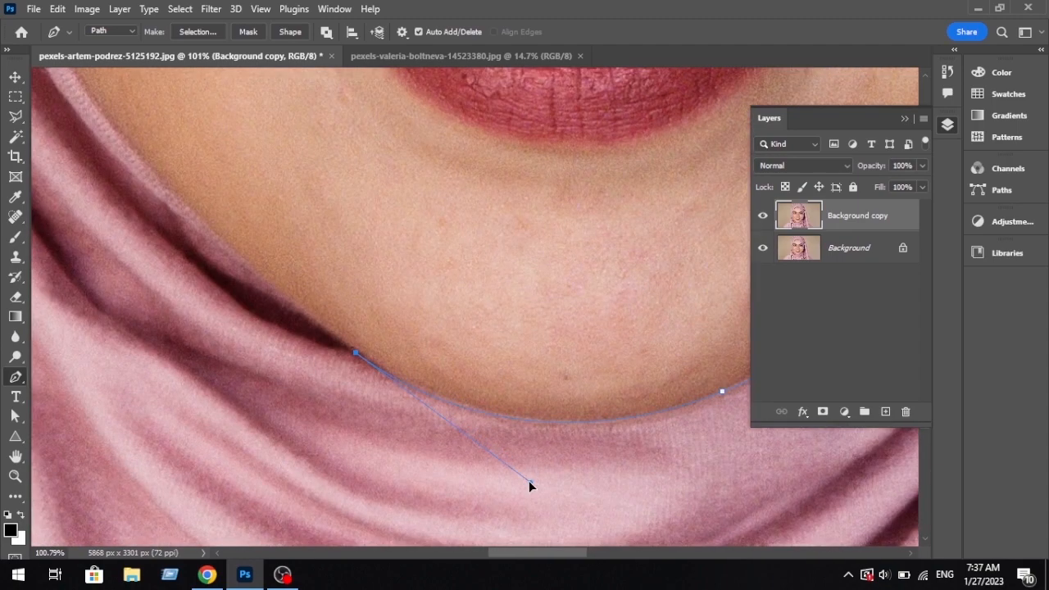
Step: Curve the face path along the left jawline up toward the cheek, following the scarf's inner edge
{"action": "left_click_drag", "start_coordinate": [286, 304], "coordinate": [383, 445]}
{"action": "key", "text": "ctrl+z"}
{"action": "left_click_drag", "start_coordinate": [343, 272], "coordinate": [456, 340]}
{"action": "left_click", "coordinate": [297, 220]}
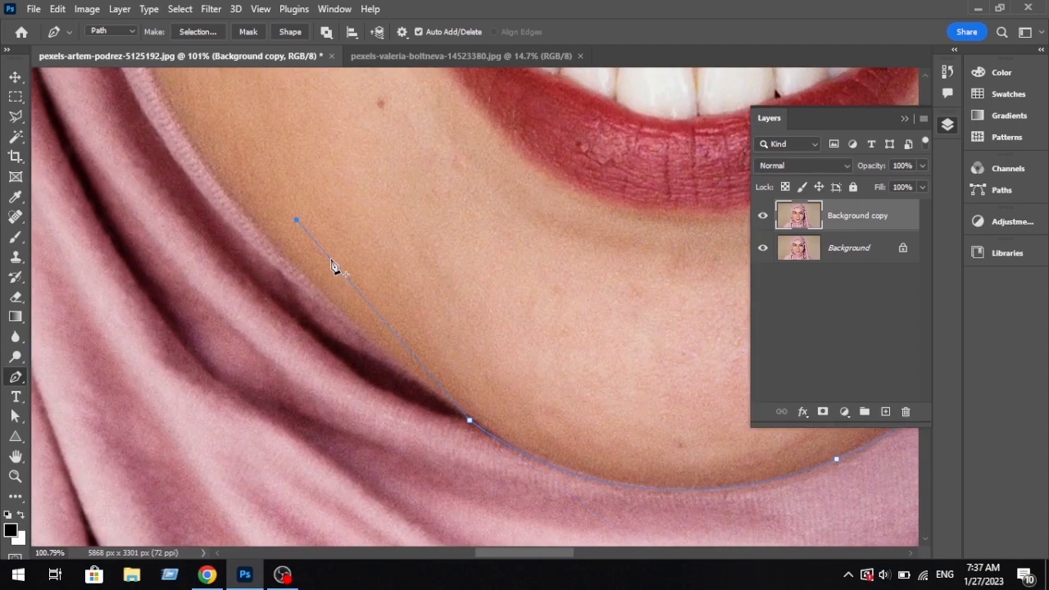
{"action": "left_click", "coordinate": [218, 181], "text": "alt"}
{"action": "left_click_drag", "start_coordinate": [197, 132], "coordinate": [260, 415]}
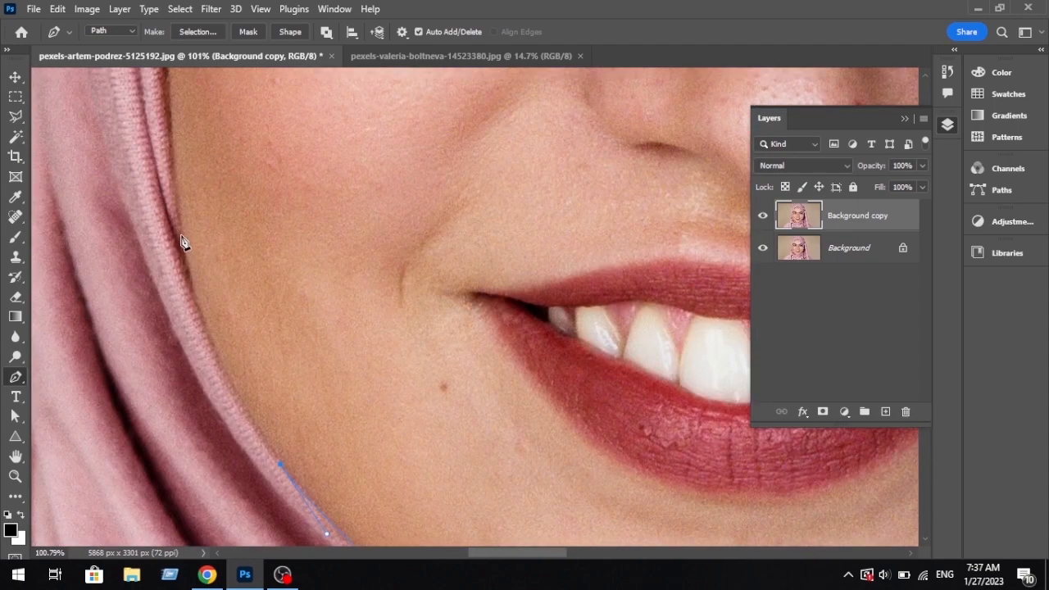
Step: Extend the face path up the left cheek to the cheekbone along the scarf's inner edge, making corner anchors where needed
{"action": "left_click_drag", "start_coordinate": [182, 234], "coordinate": [179, 442]}
{"action": "left_click", "coordinate": [182, 234], "text": "alt"}
{"action": "left_click_drag", "start_coordinate": [182, 150], "coordinate": [190, 230]}
{"action": "left_click", "coordinate": [180, 150], "text": "alt"}
{"action": "left_click_drag", "start_coordinate": [160, 338], "coordinate": [174, 345]}
{"action": "key", "text": "ctrl+z"}
{"action": "left_click_drag", "start_coordinate": [203, 215], "coordinate": [185, 321]}
Step: Place an anchor beside the left eyebrow and fine-tune its position and handles to fit the scarf's edge
{"action": "left_click_drag", "start_coordinate": [211, 150], "coordinate": [209, 111]}
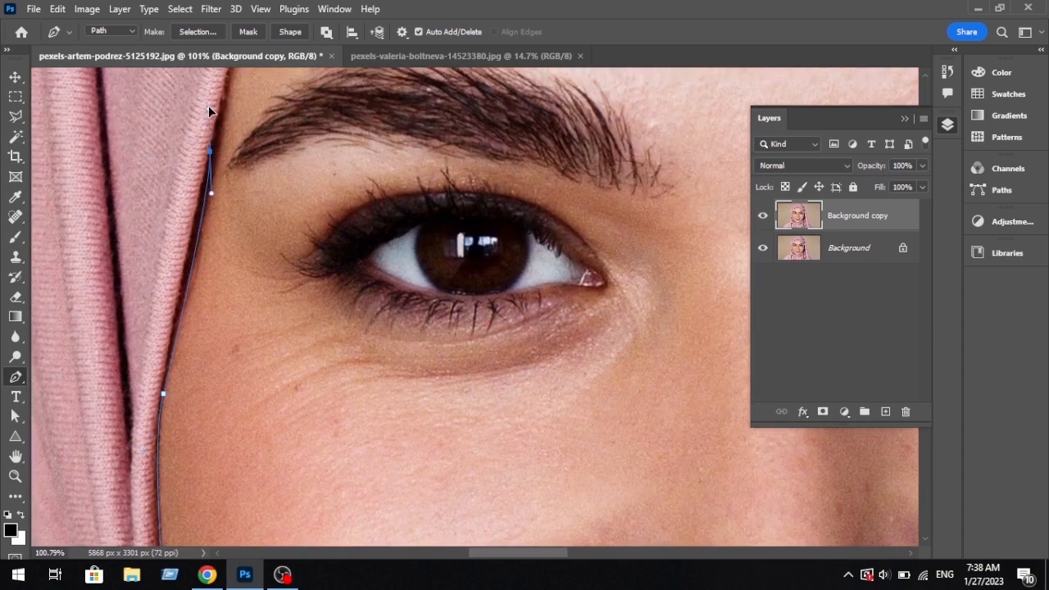
{"action": "left_click_drag", "start_coordinate": [211, 151], "coordinate": [201, 141]}
{"action": "left_click_drag", "start_coordinate": [201, 98], "coordinate": [209, 82]}
{"action": "left_click_drag", "start_coordinate": [201, 142], "coordinate": [200, 169]}
{"action": "left_click_drag", "start_coordinate": [209, 109], "coordinate": [205, 108]}
{"action": "left_click_drag", "start_coordinate": [200, 169], "coordinate": [204, 162]}
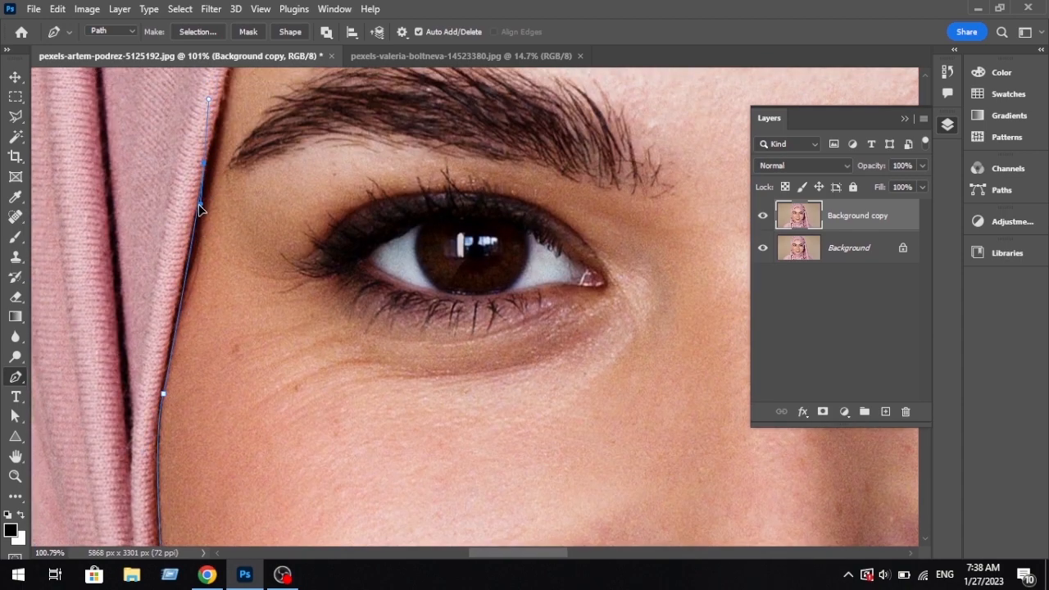
{"action": "left_click_drag", "start_coordinate": [201, 208], "coordinate": [198, 201]}
Step: Curve the face path up the left side of the forehead and close it at the scarf's peak
{"action": "left_click_drag", "start_coordinate": [228, 157], "coordinate": [183, 421]}
{"action": "left_click_drag", "start_coordinate": [223, 231], "coordinate": [224, 328]}
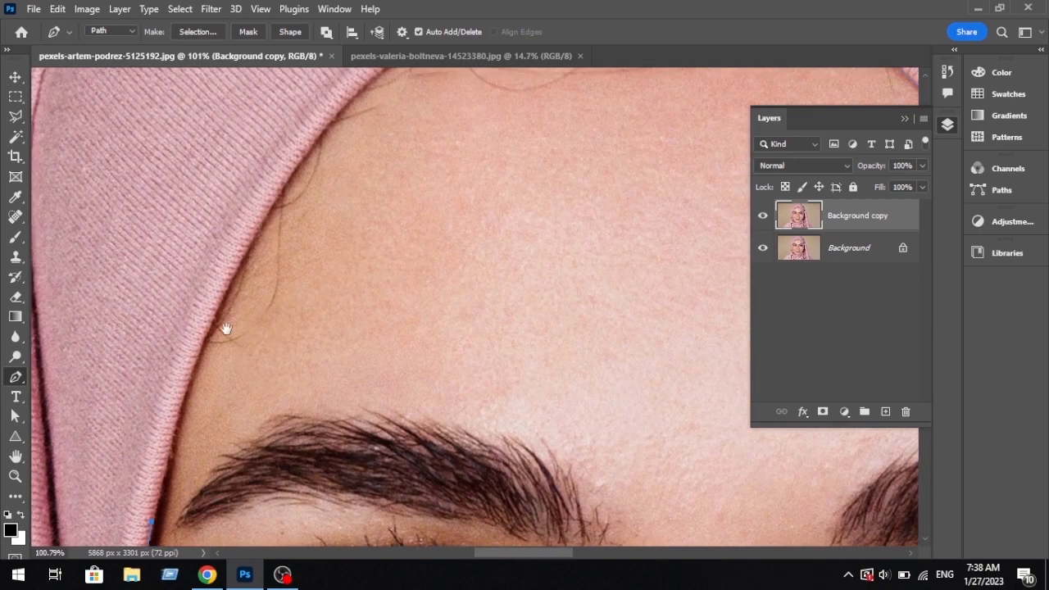
{"action": "left_click_drag", "start_coordinate": [270, 215], "coordinate": [225, 340]}
{"action": "left_click", "coordinate": [270, 214], "text": "alt"}
{"action": "left_click_drag", "start_coordinate": [411, 160], "coordinate": [489, 210]}
{"action": "left_click", "coordinate": [411, 160], "text": "alt"}
Step: Select the scarf's outer outline and the face-opening path together with the Path Selection tool
{"action": "key", "text": "ctrl+0"}
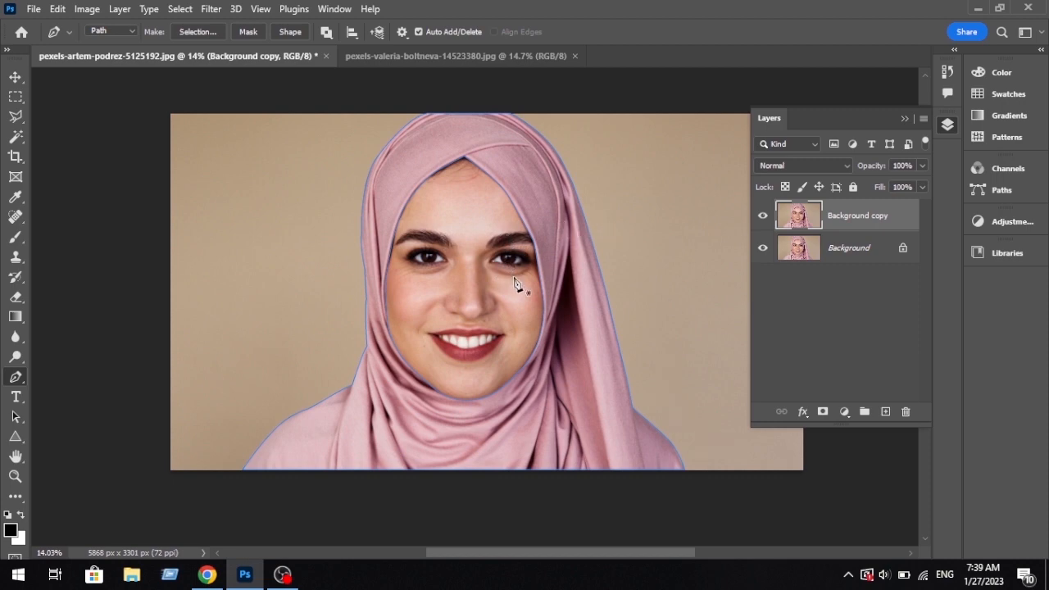
{"action": "scroll", "coordinate": [520, 283], "scroll_direction": "up", "scroll_amount": 2}
{"action": "left_click_drag", "start_coordinate": [520, 273], "coordinate": [527, 332]}
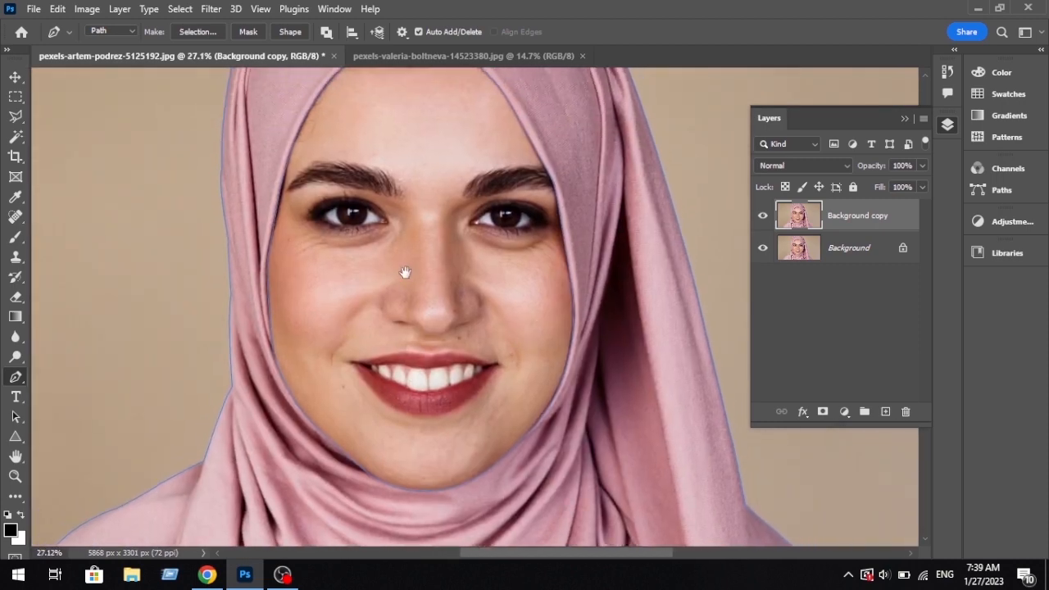
{"action": "scroll", "coordinate": [450, 248], "scroll_direction": "down", "scroll_amount": 3}
{"action": "left_click_drag", "start_coordinate": [618, 304], "coordinate": [615, 337]}
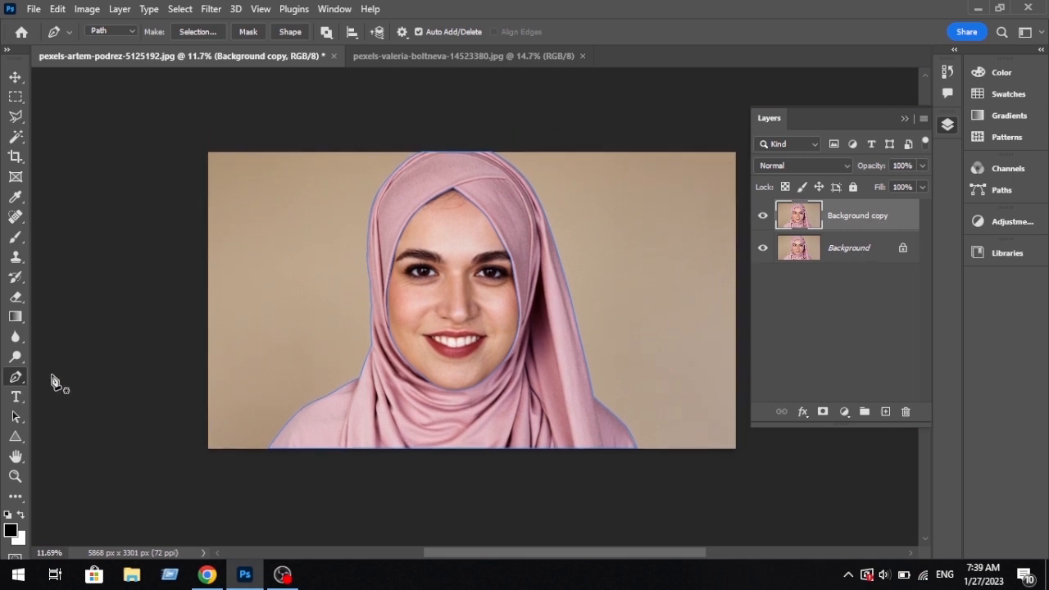
{"action": "left_click", "coordinate": [16, 419]}
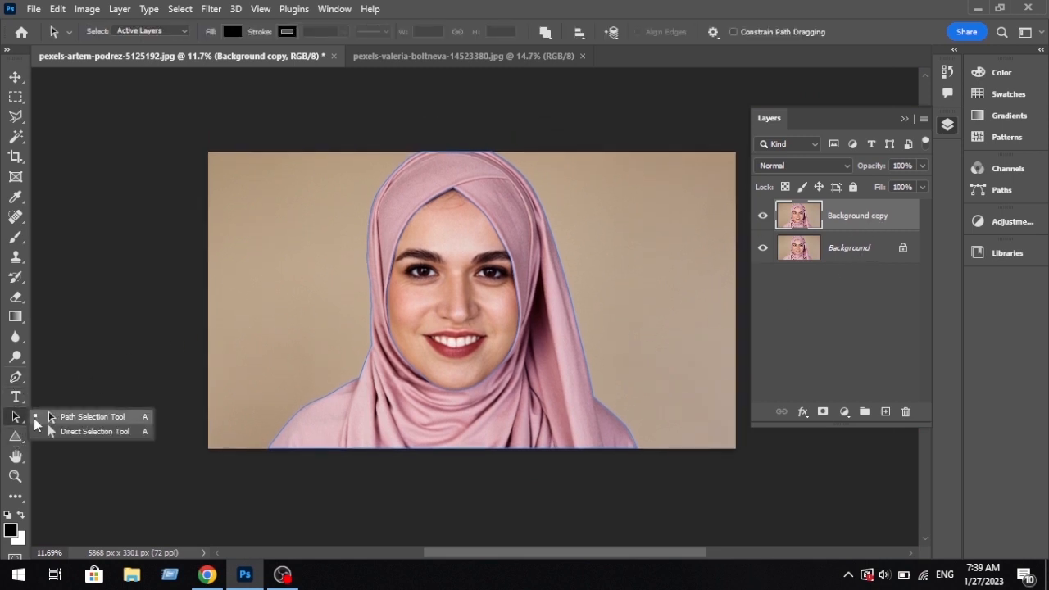
{"action": "left_click", "coordinate": [87, 431]}
{"action": "left_click_drag", "start_coordinate": [300, 173], "coordinate": [347, 207]}
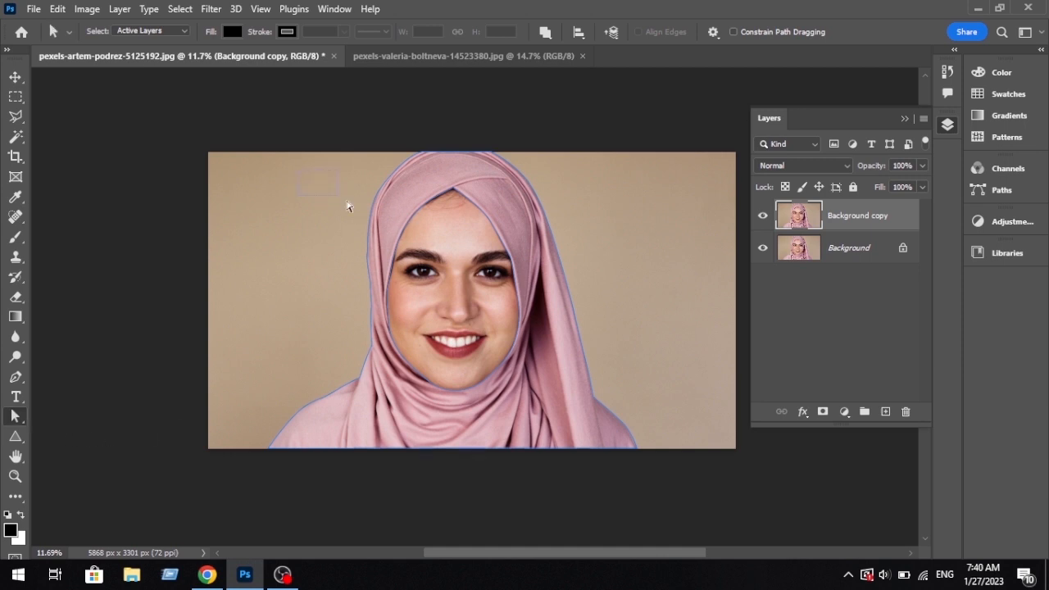
{"action": "left_click_drag", "start_coordinate": [653, 447], "coordinate": [680, 488]}
Step: Make a new anti-aliased selection from both paths with a feather radius of 0 pixels
{"action": "scroll", "coordinate": [495, 364], "scroll_direction": "up", "scroll_amount": 3}
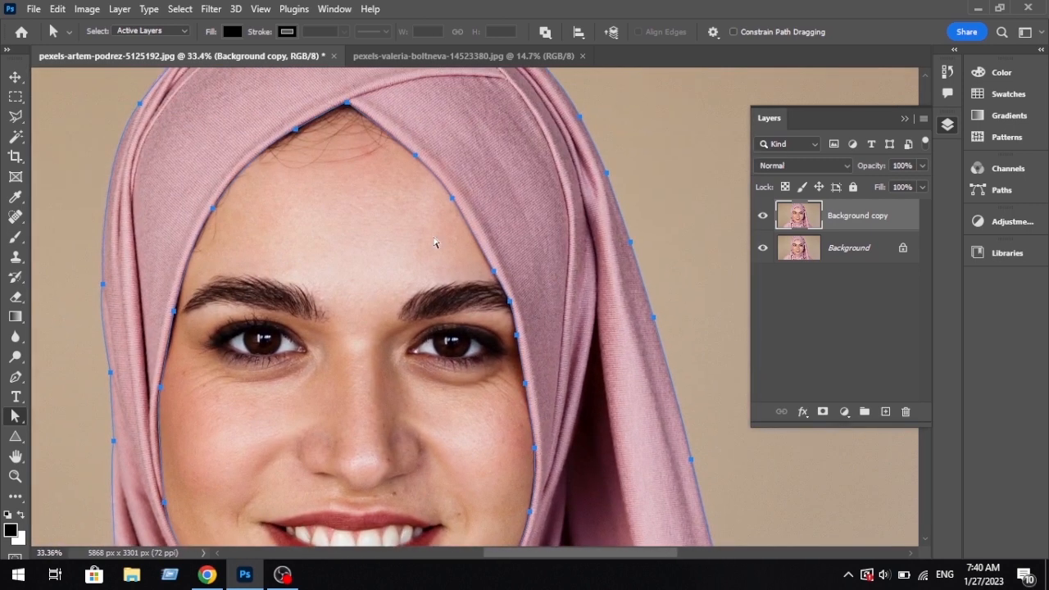
{"action": "right_click", "coordinate": [435, 220]}
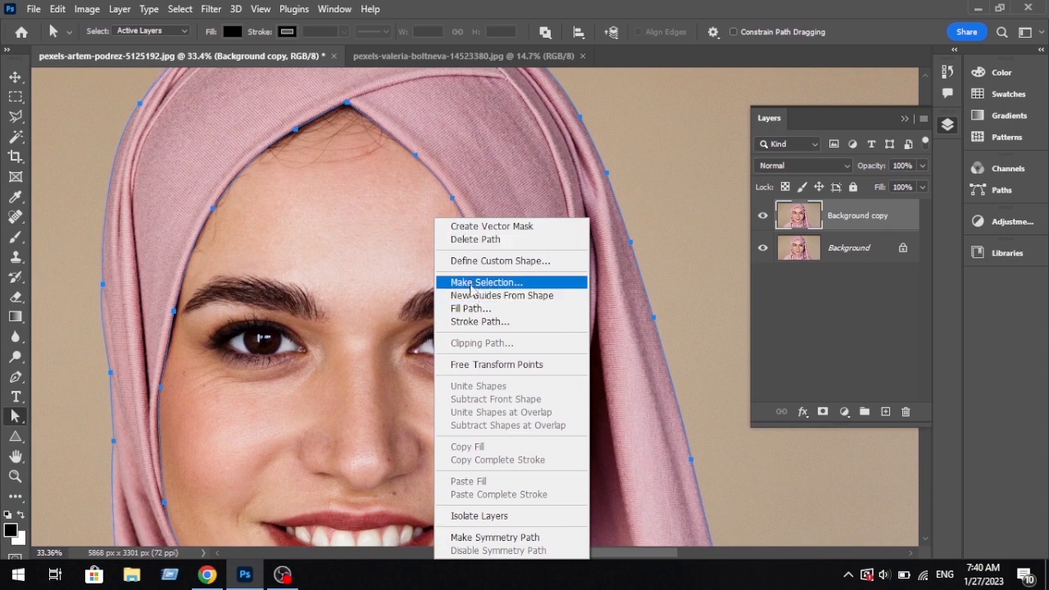
{"action": "left_click", "coordinate": [520, 284]}
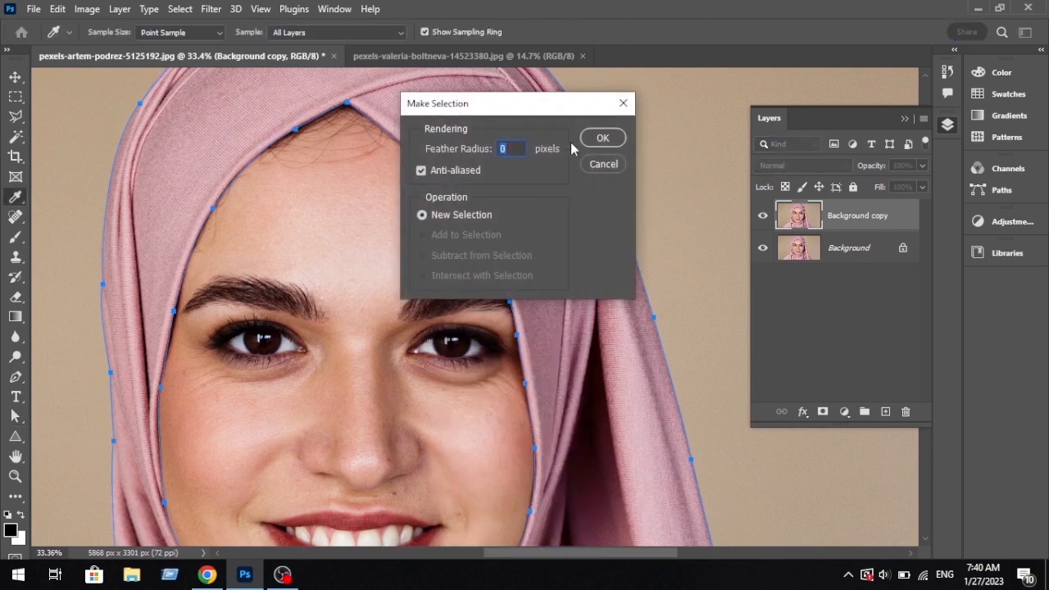
{"action": "left_click", "coordinate": [602, 138]}
{"action": "scroll", "coordinate": [556, 191], "scroll_direction": "down", "scroll_amount": 3}
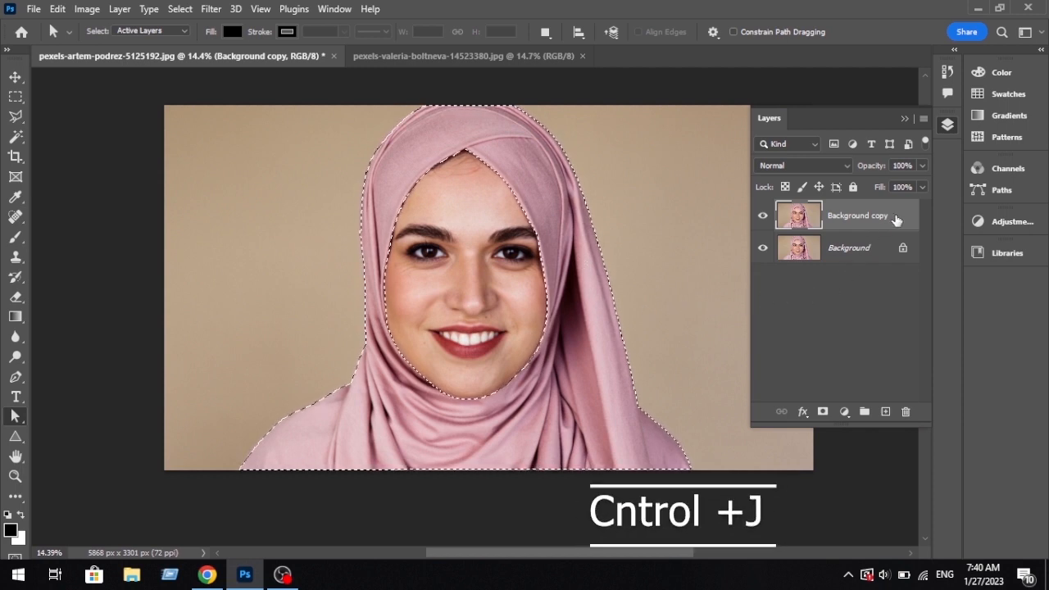
Step: Copy the selected scarf to its own layer and keep that new layer active
{"action": "key", "text": "ctrl+j"}
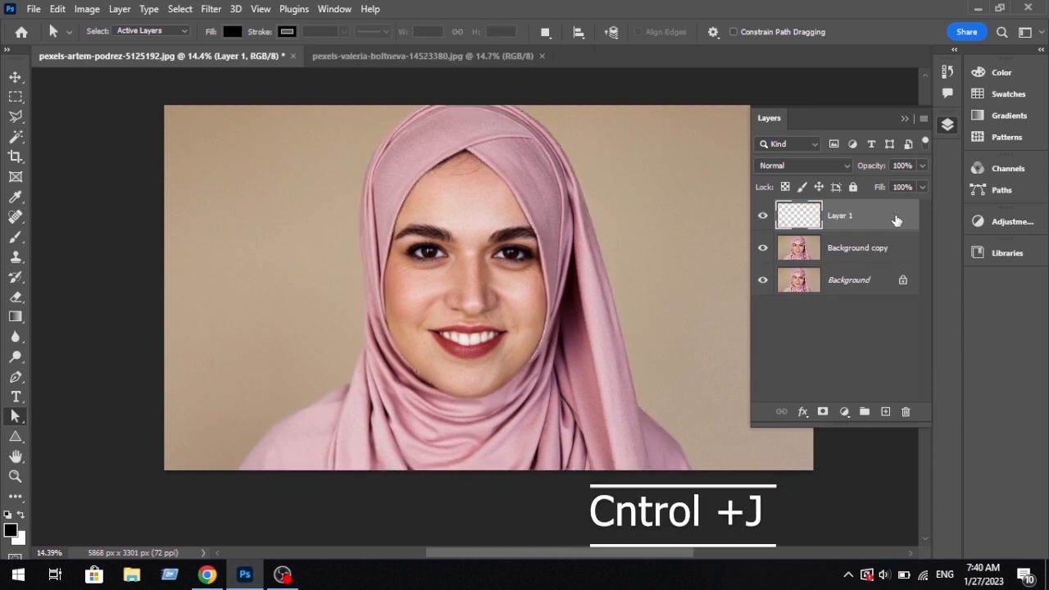
{"action": "left_click", "coordinate": [870, 250]}
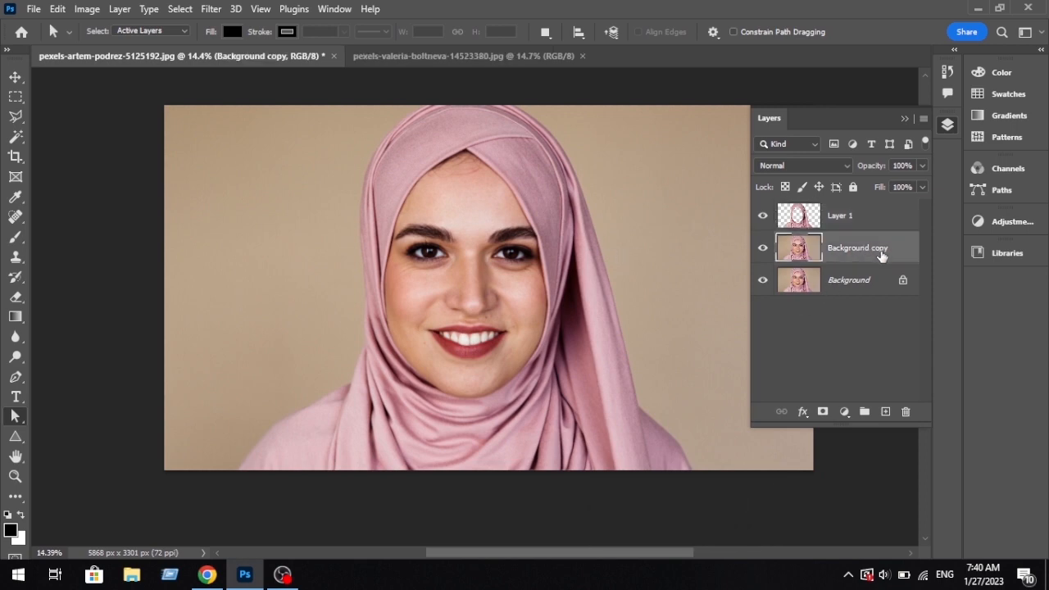
{"action": "left_click", "coordinate": [880, 226]}
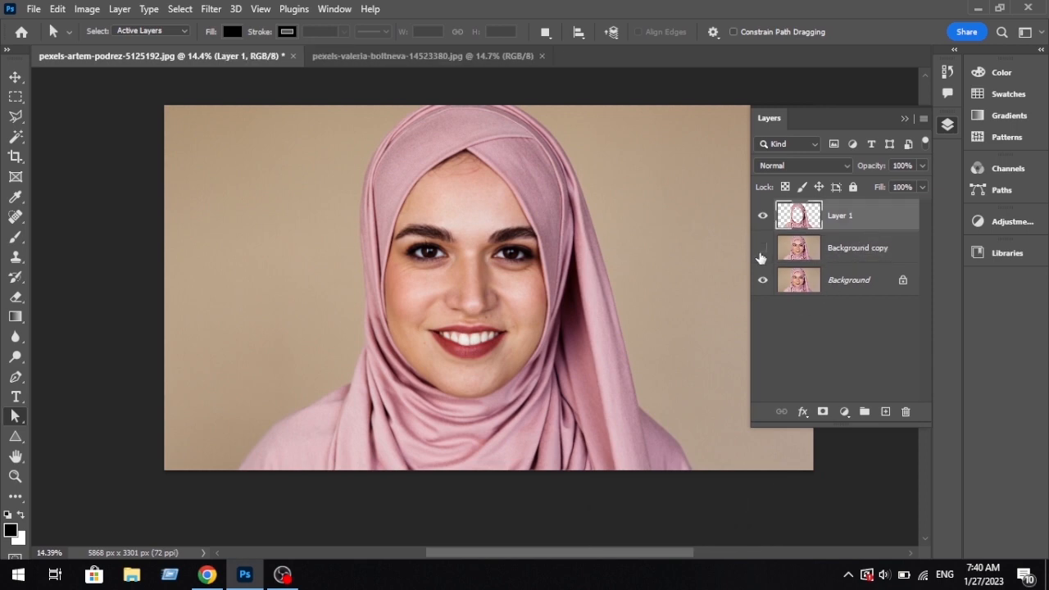
Step: Check the edges of the isolated scarf with the two portrait layers hidden, restore their visibility, and reselect Layer 1
{"action": "left_click", "coordinate": [764, 281]}
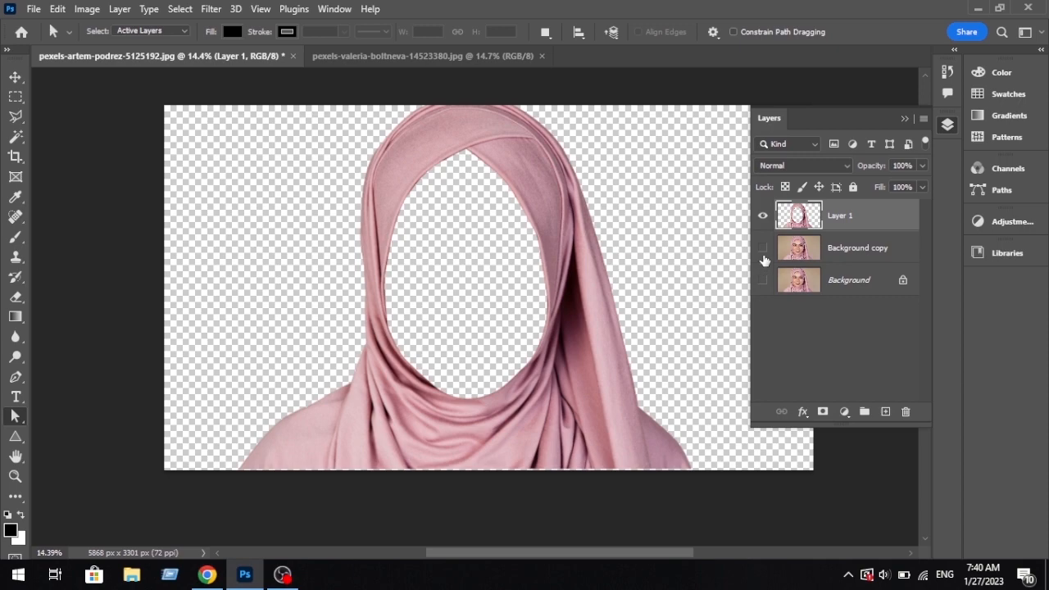
{"action": "scroll", "coordinate": [429, 306], "scroll_direction": "up", "scroll_amount": 5}
{"action": "left_click_drag", "start_coordinate": [433, 304], "coordinate": [471, 153]}
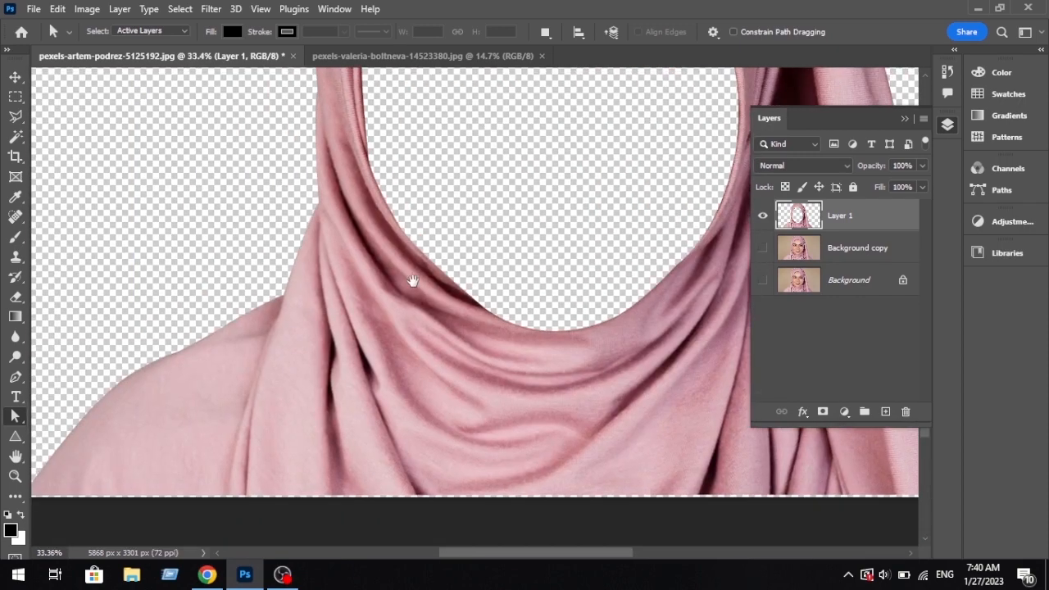
{"action": "left_click_drag", "start_coordinate": [413, 281], "coordinate": [307, 409]}
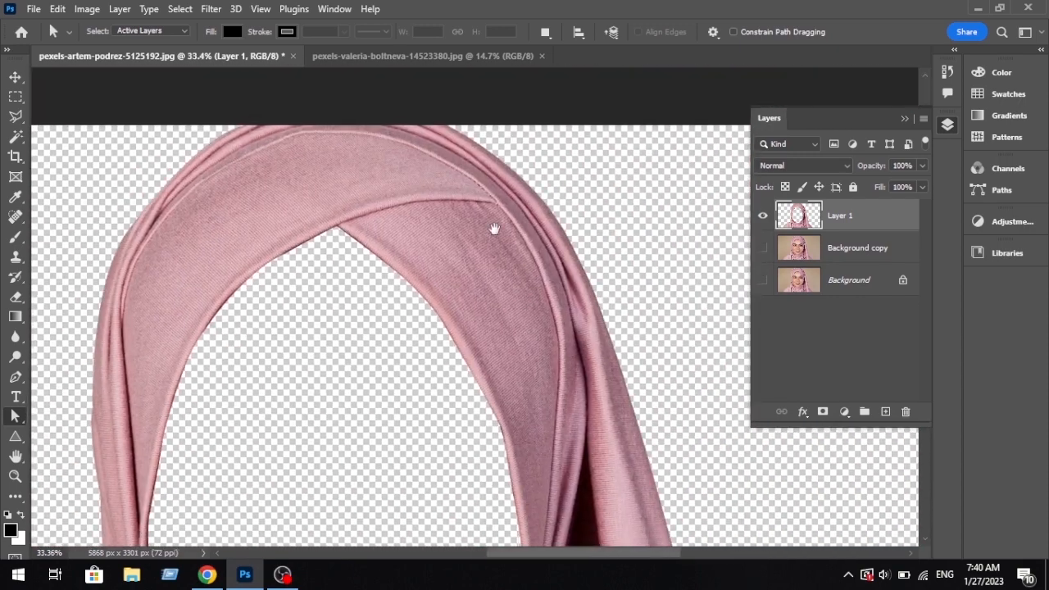
{"action": "left_click_drag", "start_coordinate": [535, 399], "coordinate": [478, 246]}
{"action": "scroll", "coordinate": [496, 345], "scroll_direction": "down", "scroll_amount": 4}
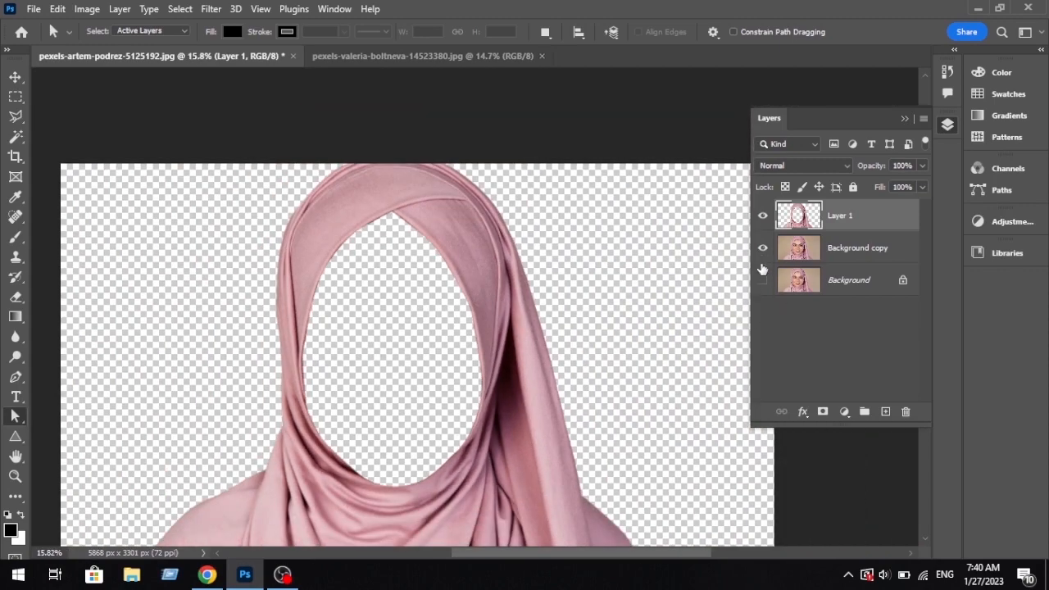
{"action": "left_click", "coordinate": [762, 280]}
{"action": "left_click", "coordinate": [864, 255]}
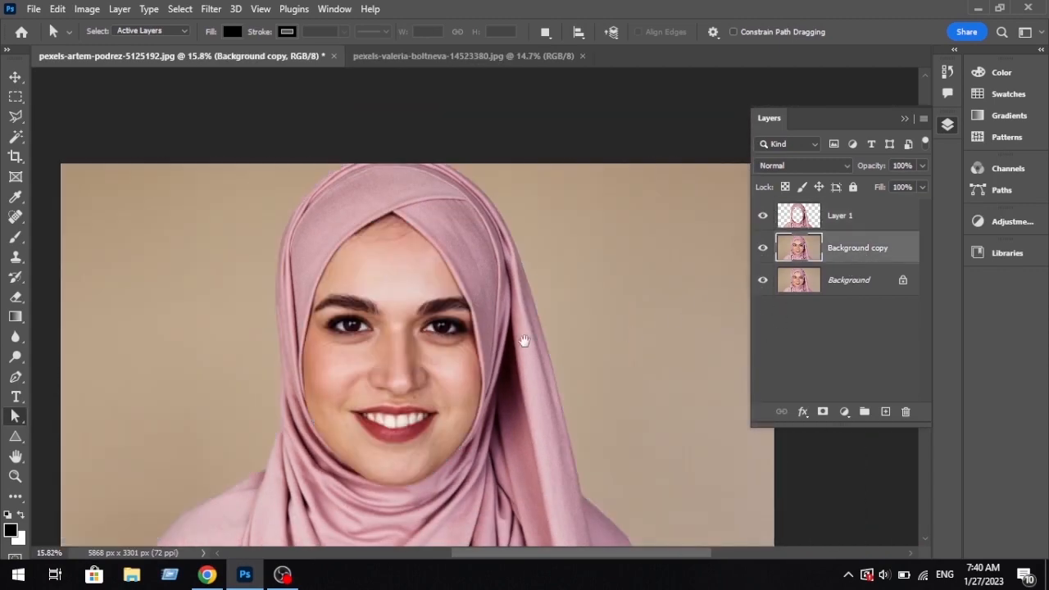
{"action": "left_click_drag", "start_coordinate": [519, 339], "coordinate": [577, 260]}
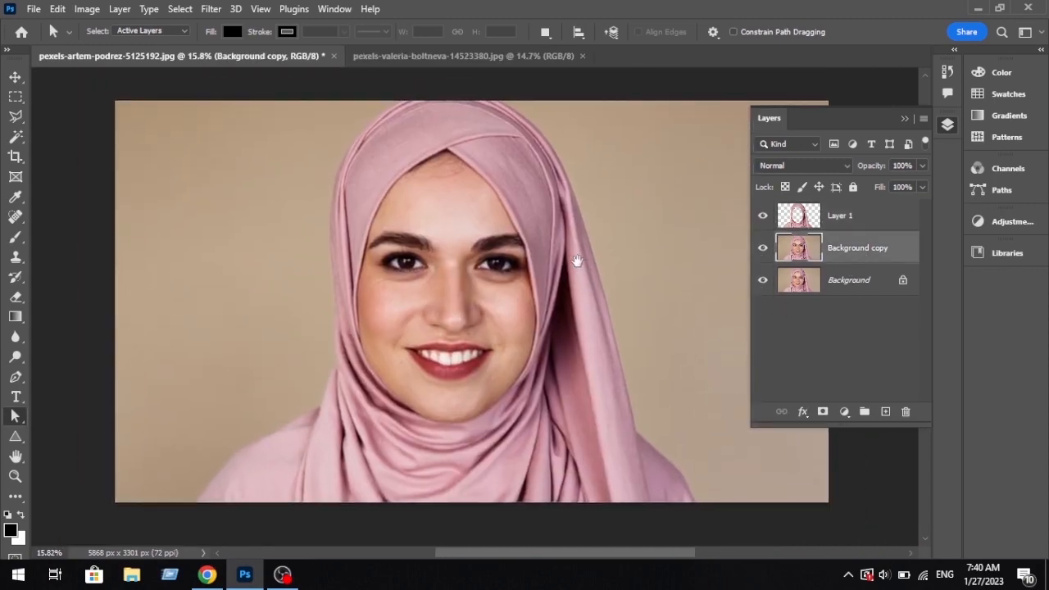
{"action": "left_click", "coordinate": [855, 228]}
Step: Switch to the floral pattern image, select its entire canvas with the Rectangular Marquee, and copy it
{"action": "left_click", "coordinate": [383, 58]}
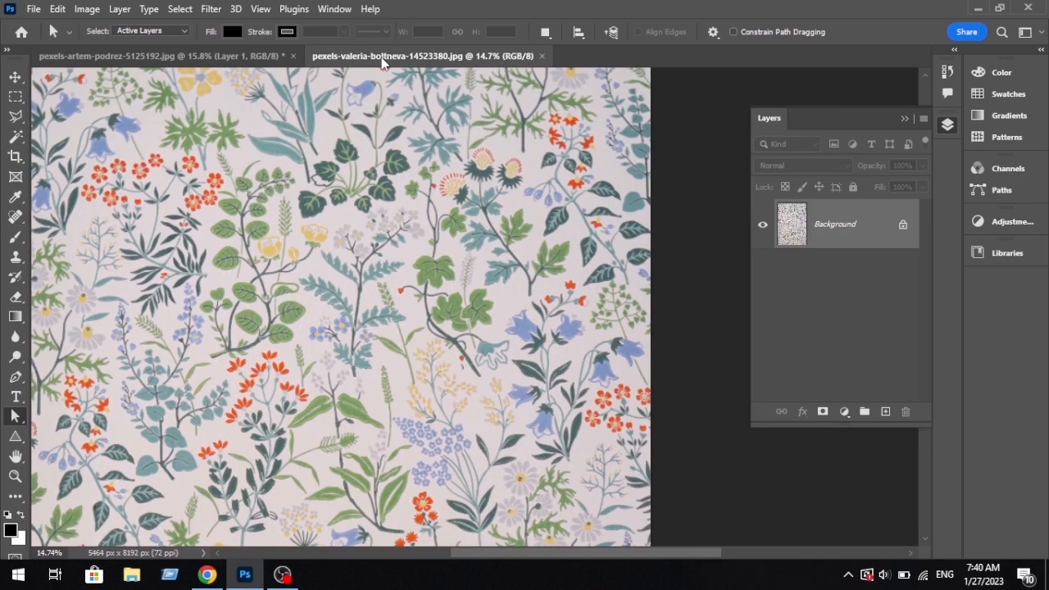
{"action": "scroll", "coordinate": [486, 259], "scroll_direction": "down", "scroll_amount": 3}
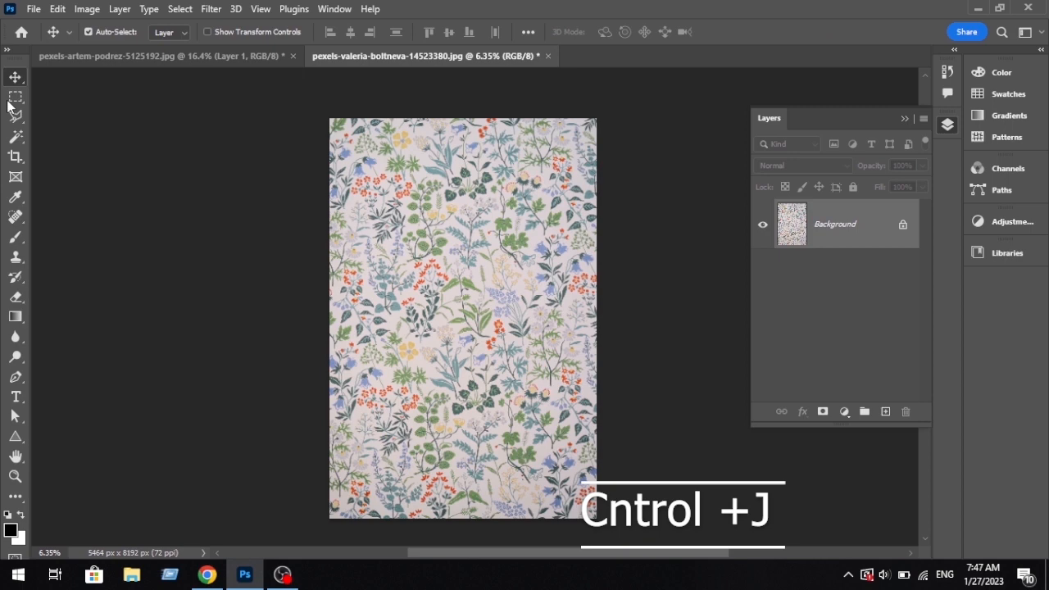
{"action": "key", "text": "m"}
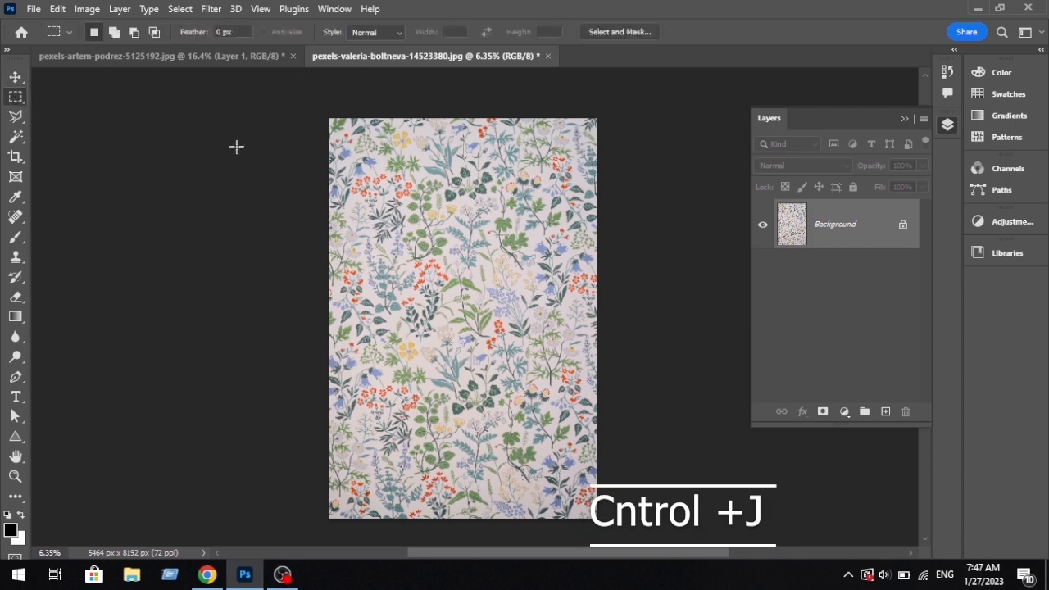
{"action": "left_click_drag", "start_coordinate": [311, 113], "coordinate": [665, 530]}
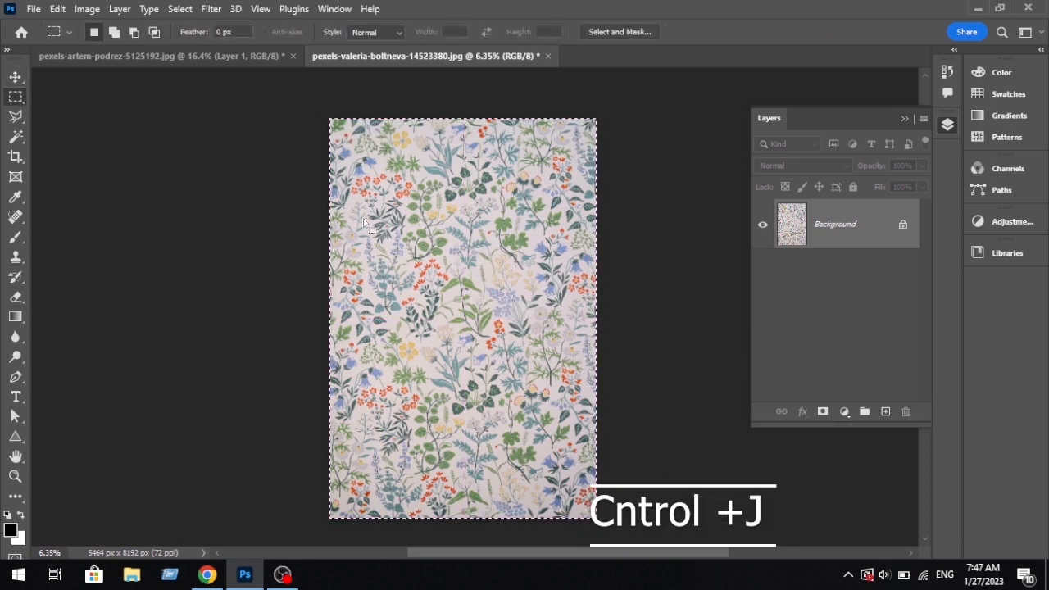
{"action": "left_click", "coordinate": [61, 10]}
{"action": "left_click", "coordinate": [96, 112]}
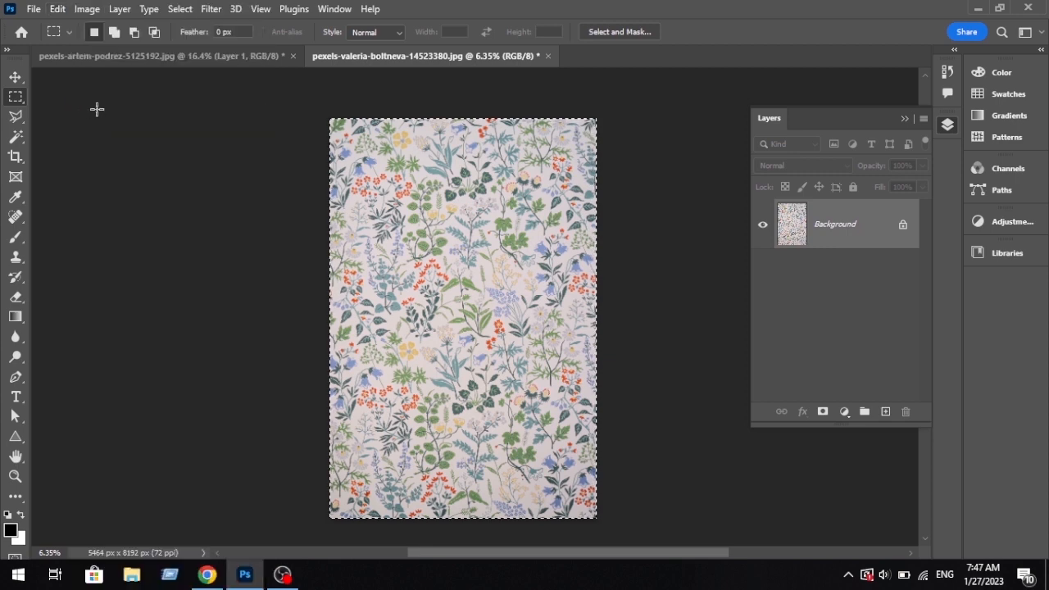
Step: Paste the copied floral pattern into the portrait document above the scarf layer
{"action": "left_click", "coordinate": [238, 58]}
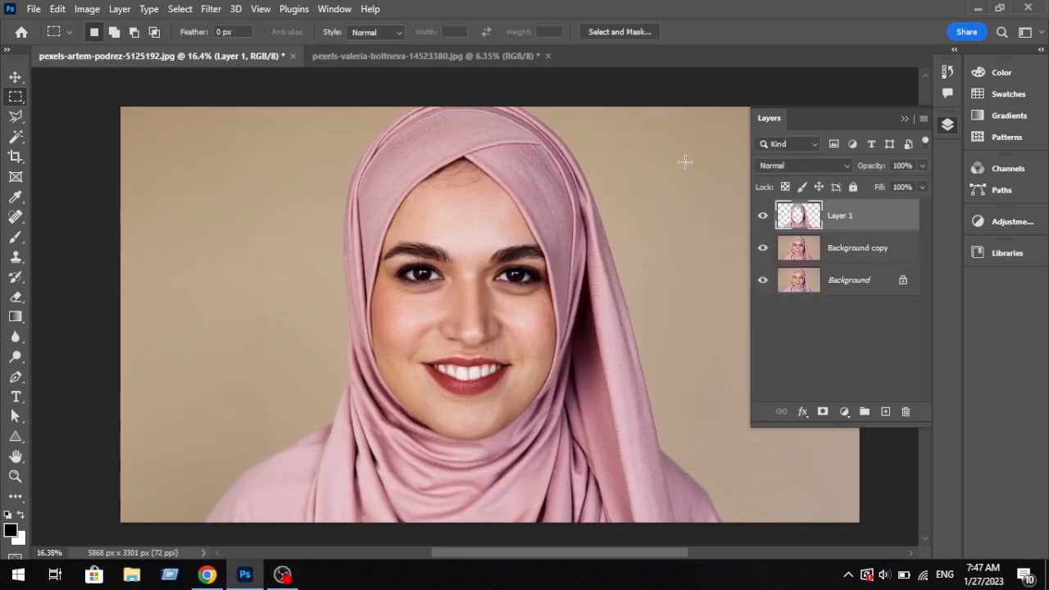
{"action": "scroll", "coordinate": [608, 262], "scroll_direction": "down", "scroll_amount": 2}
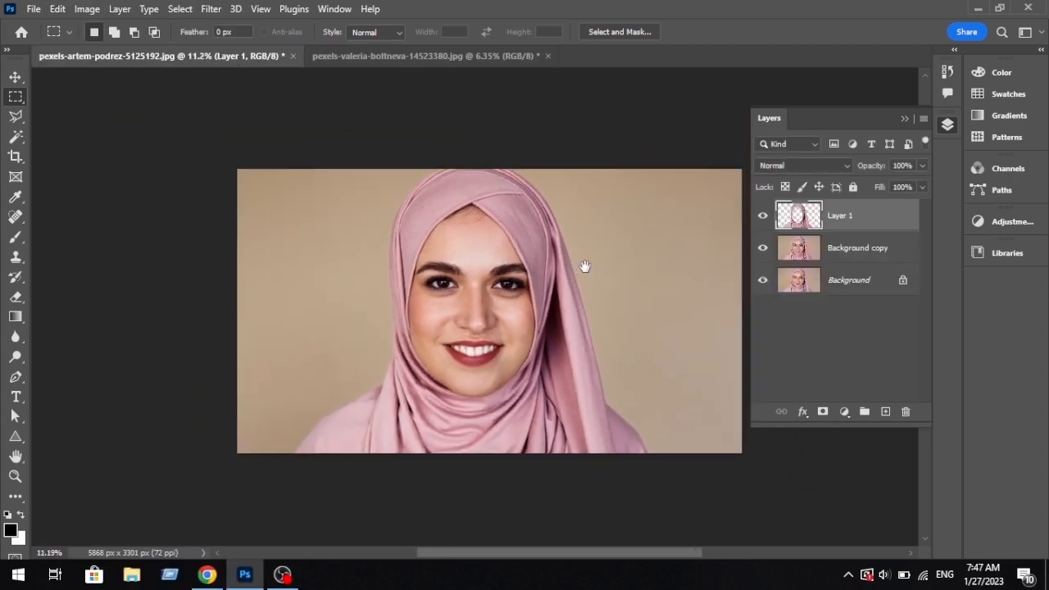
{"action": "left_click", "coordinate": [55, 11]}
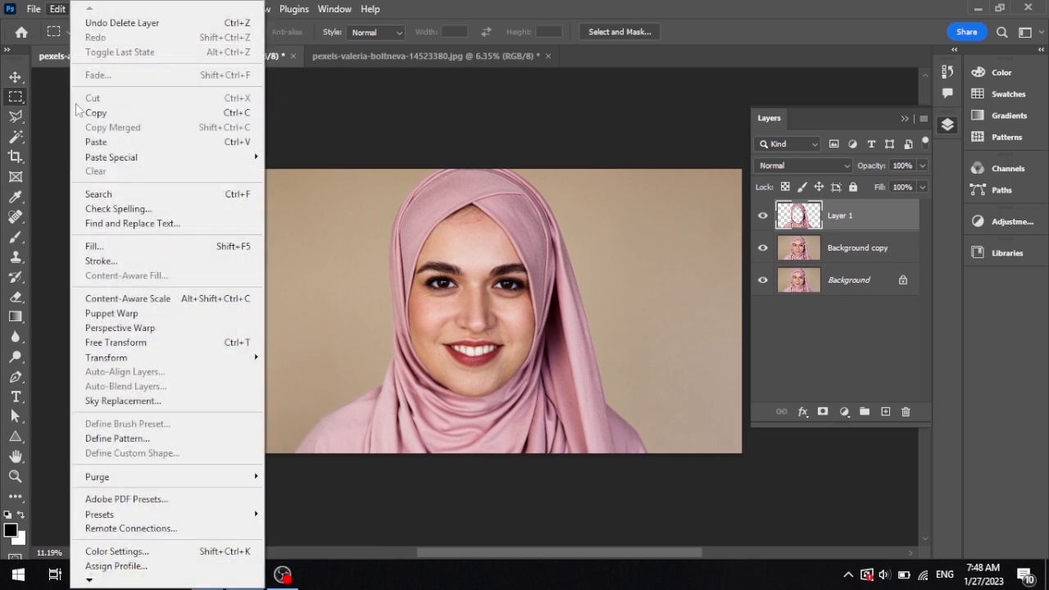
{"action": "left_click", "coordinate": [95, 142]}
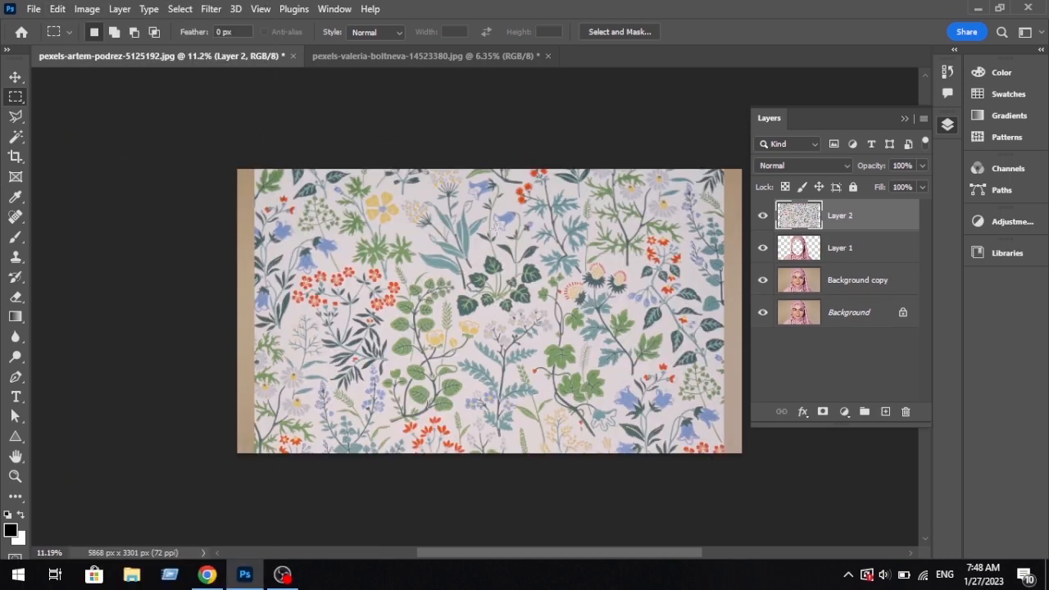
Step: Move the floral pattern layer upward and scale it to about 88% so it sits centred over the portrait
{"action": "left_click", "coordinate": [16, 76]}
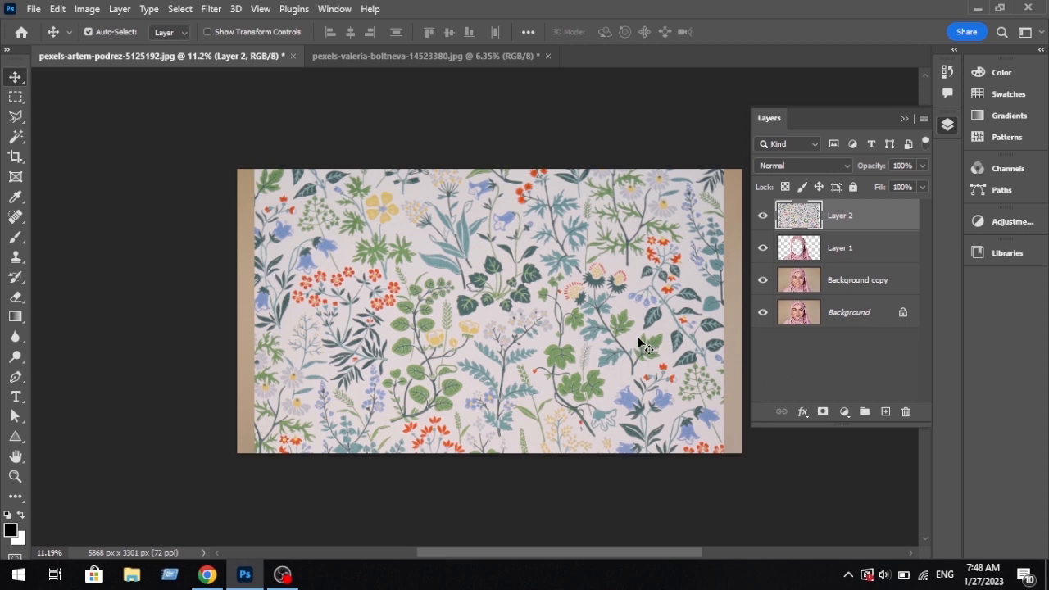
{"action": "left_click_drag", "start_coordinate": [639, 341], "coordinate": [604, 281]}
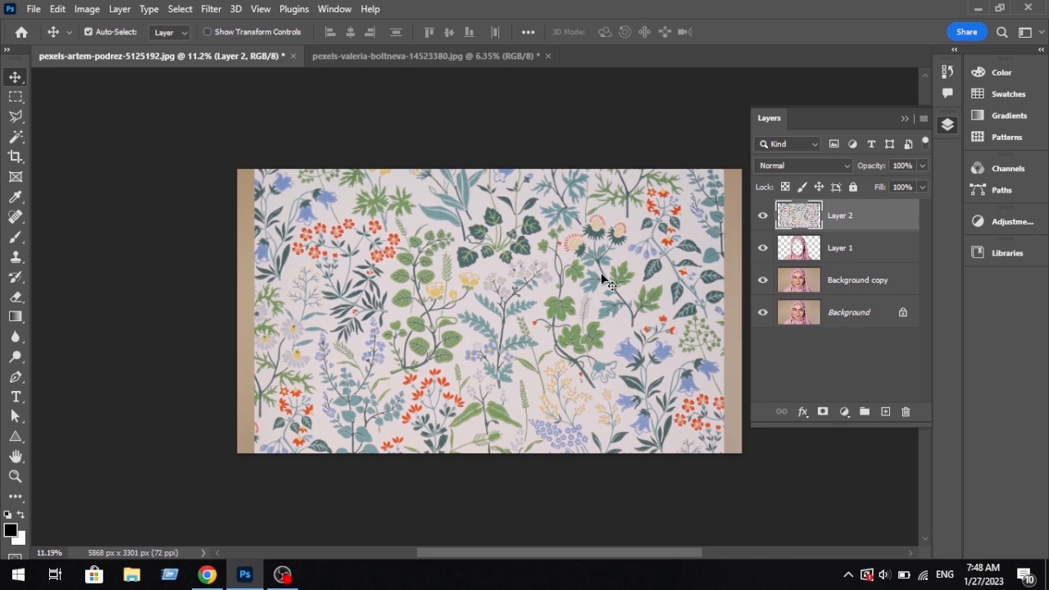
{"action": "key", "text": "ctrl+t"}
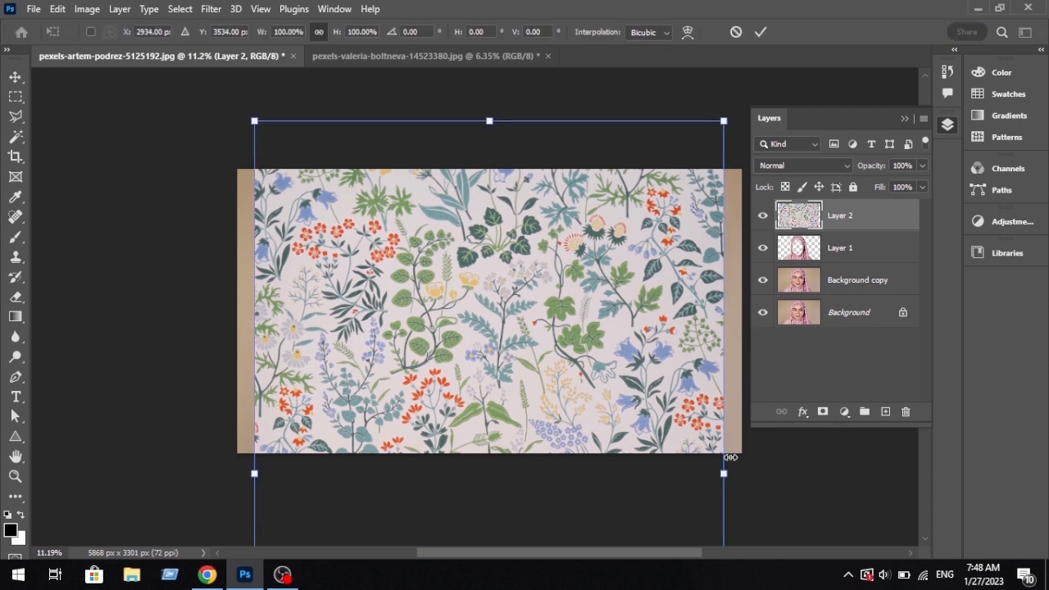
{"action": "left_click_drag", "start_coordinate": [723, 460], "coordinate": [673, 468]}
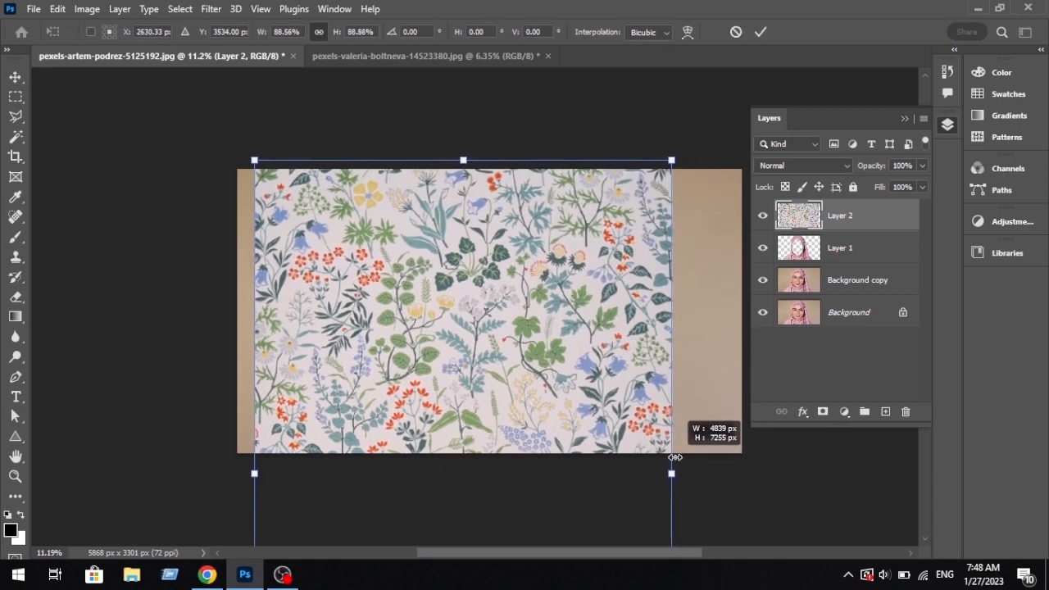
{"action": "left_click_drag", "start_coordinate": [633, 436], "coordinate": [654, 396]}
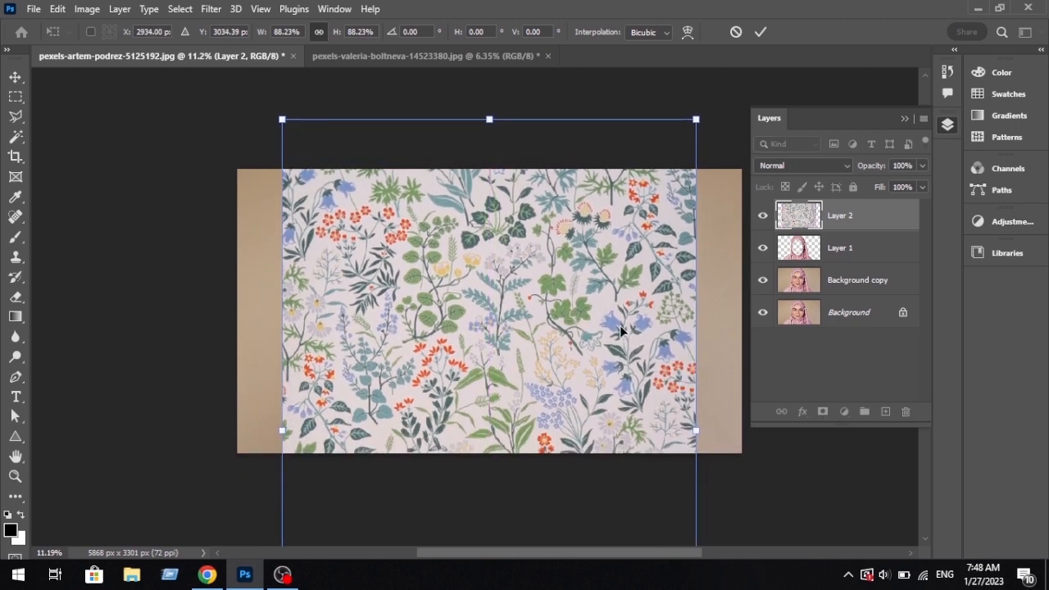
{"action": "left_click", "coordinate": [761, 34]}
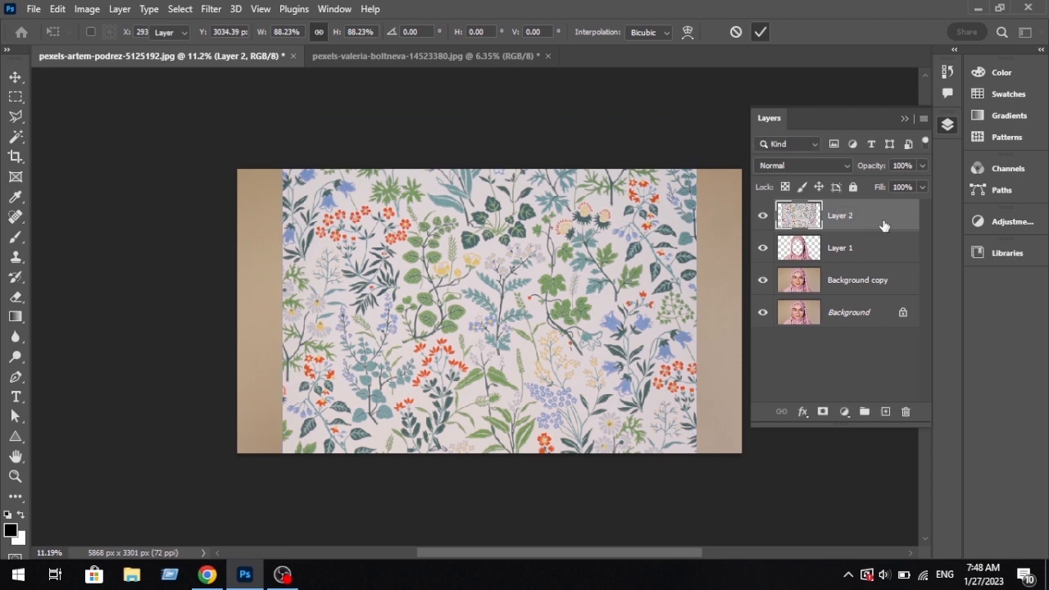
Step: Lower Layer 2's fill to 25% and scale the pattern by another 85% to fit around the headscarf and shoulders
{"action": "left_click", "coordinate": [922, 187]}
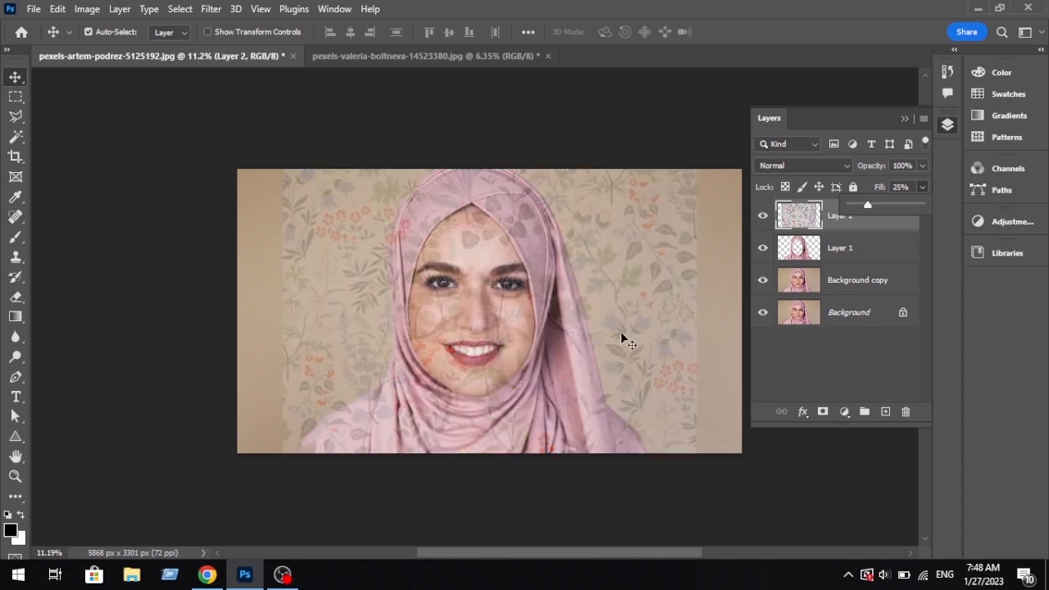
{"action": "scroll", "coordinate": [612, 372], "scroll_direction": "up", "scroll_amount": 4}
{"action": "left_click_drag", "start_coordinate": [462, 305], "coordinate": [522, 311]}
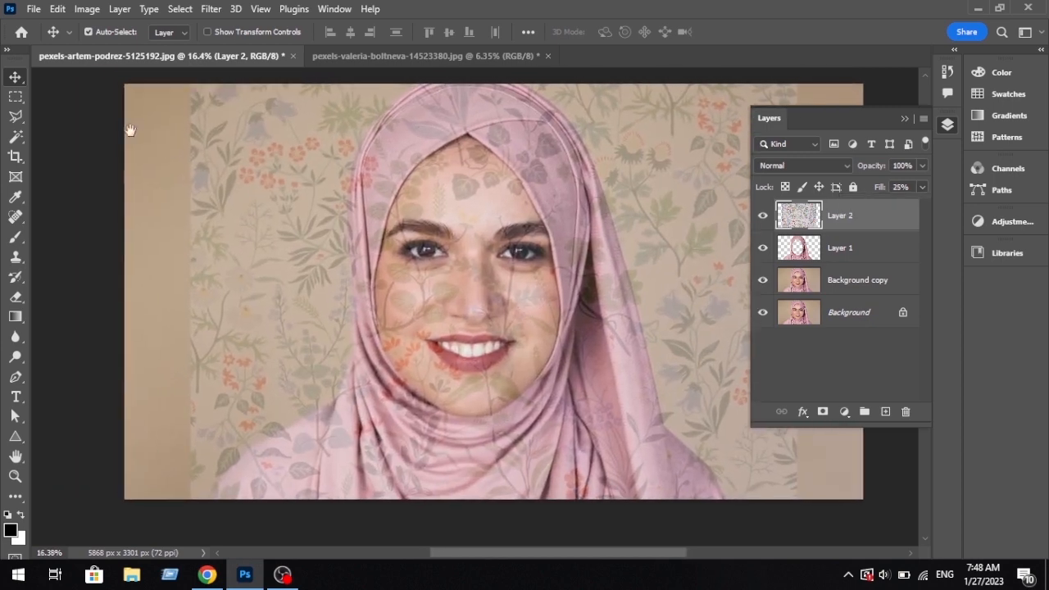
{"action": "scroll", "coordinate": [590, 348], "scroll_direction": "down", "scroll_amount": 4}
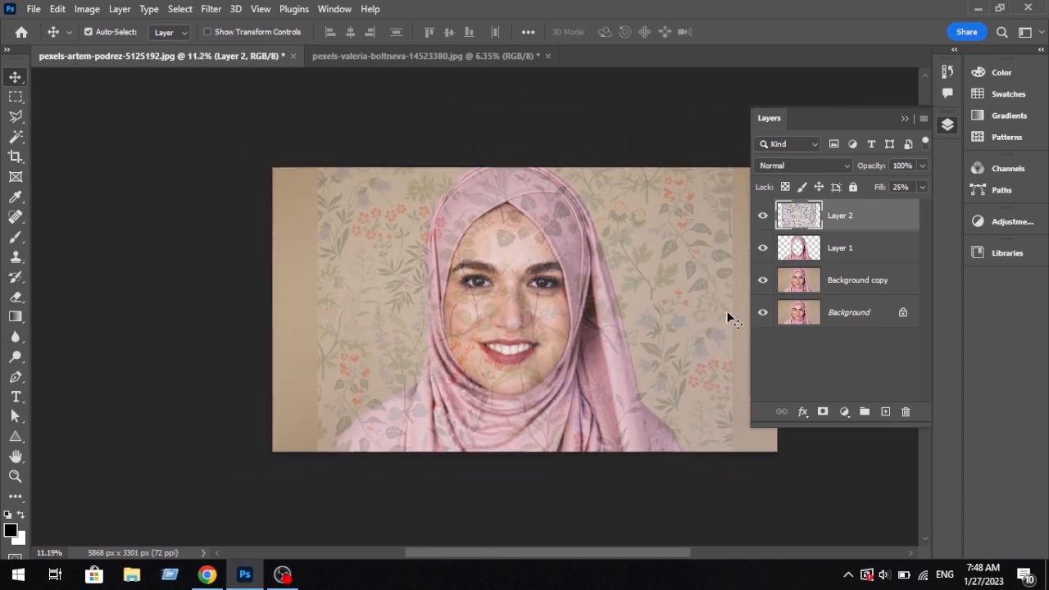
{"action": "key", "text": "ctrl"}
{"action": "key", "text": "ctrl+t"}
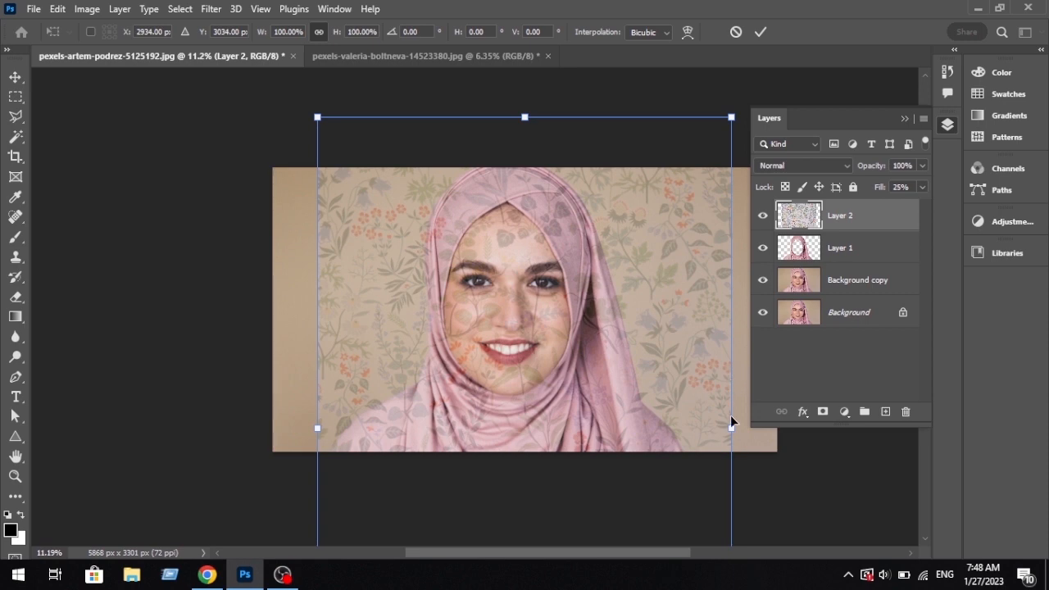
{"action": "left_click_drag", "start_coordinate": [730, 427], "coordinate": [641, 405]}
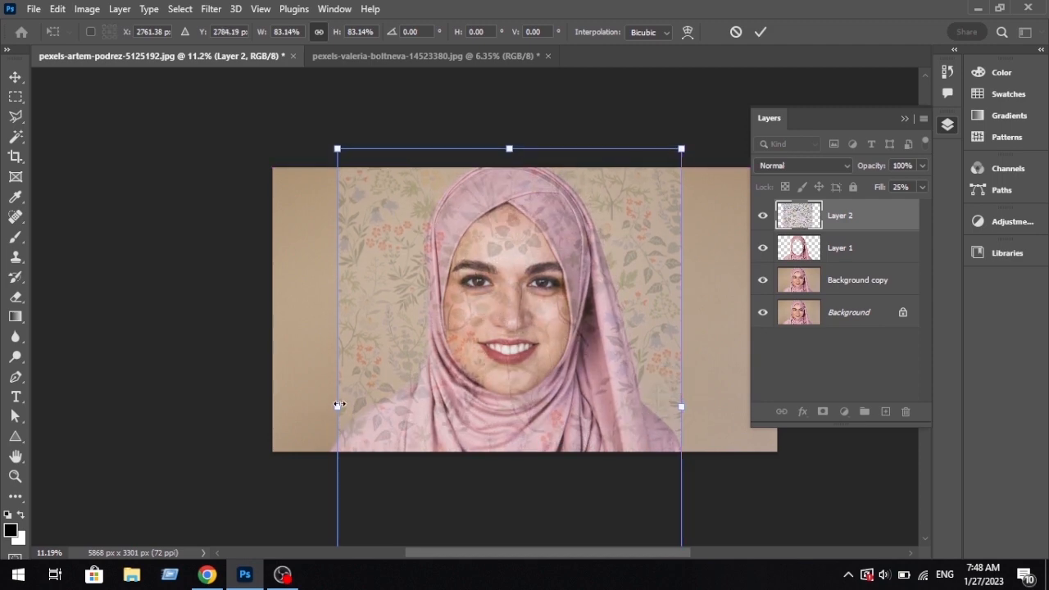
{"action": "left_click_drag", "start_coordinate": [338, 405], "coordinate": [330, 403]}
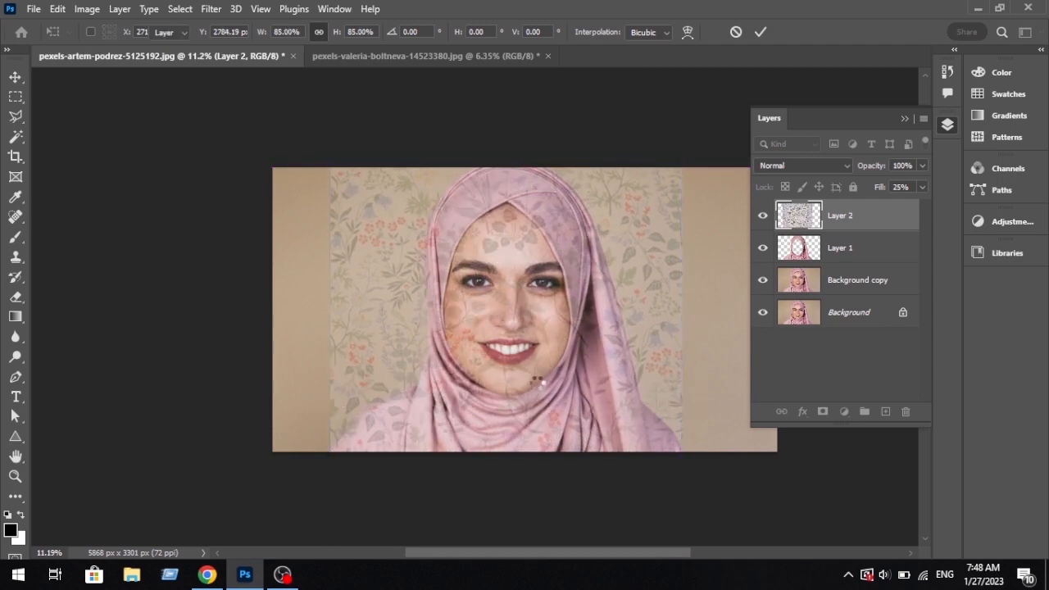
{"action": "key", "text": "Return"}
Step: Inspect the pattern over the scarf up close and set Layer 2's fill to 100%
{"action": "scroll", "coordinate": [508, 335], "scroll_direction": "up", "scroll_amount": 5}
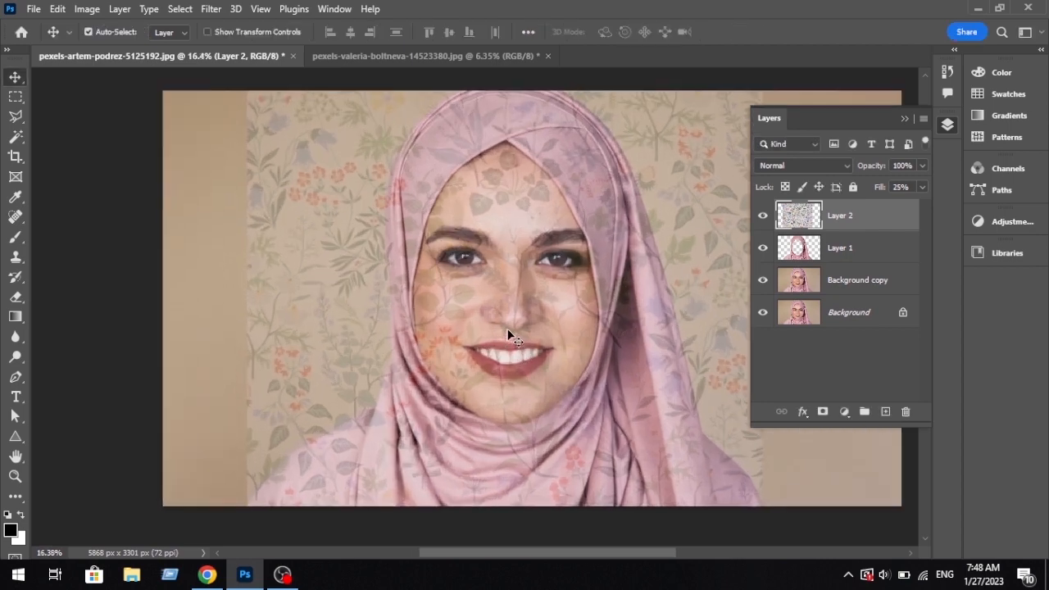
{"action": "scroll", "coordinate": [508, 335], "scroll_direction": "up", "scroll_amount": 1}
{"action": "left_click_drag", "start_coordinate": [508, 335], "coordinate": [488, 420]}
{"action": "left_click_drag", "start_coordinate": [680, 283], "coordinate": [631, 232]}
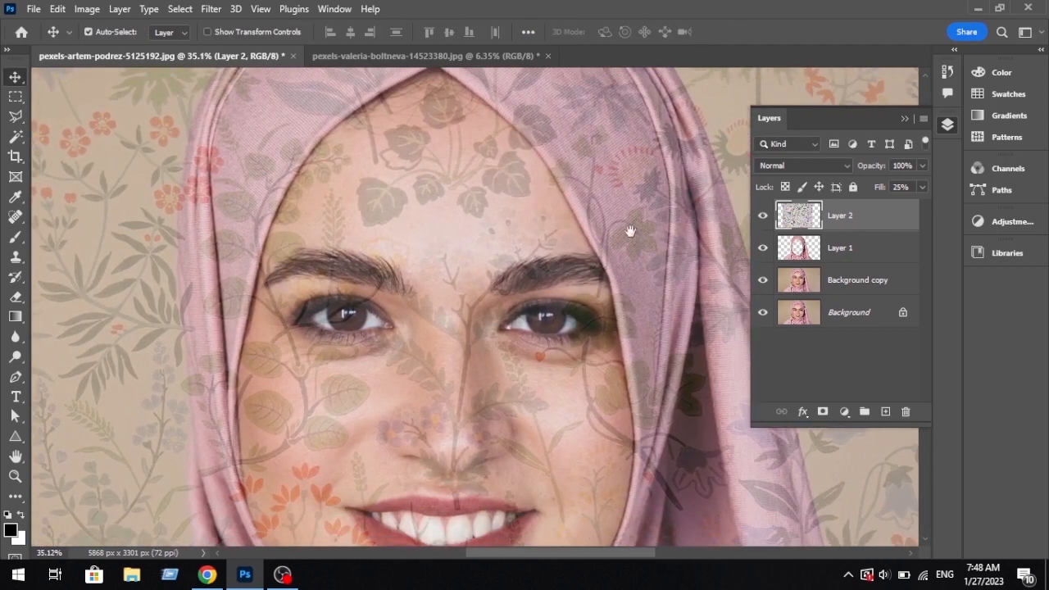
{"action": "left_click", "coordinate": [922, 187]}
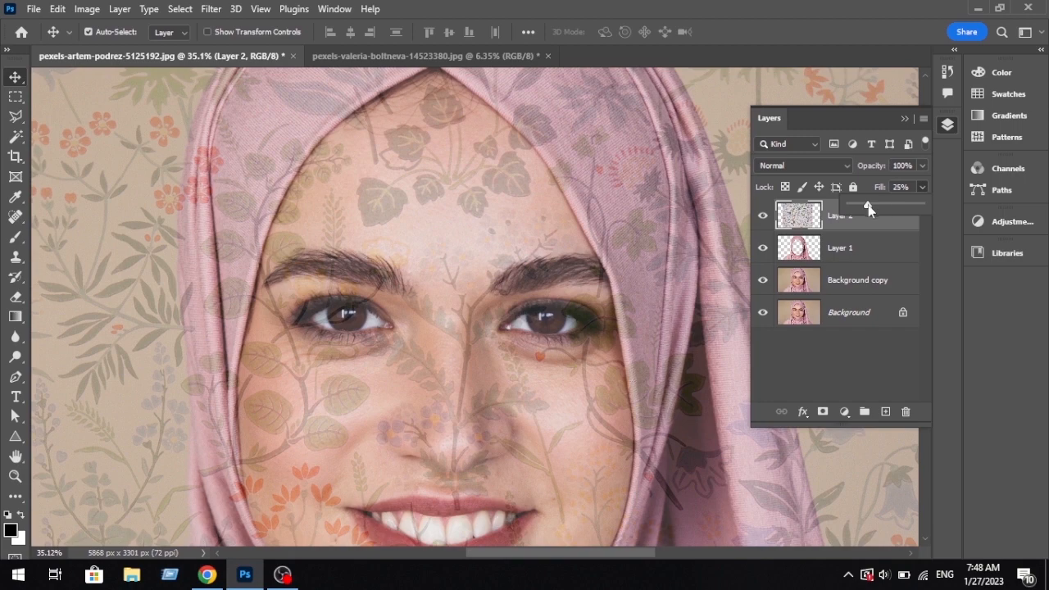
{"action": "left_click_drag", "start_coordinate": [913, 201], "coordinate": [930, 201]}
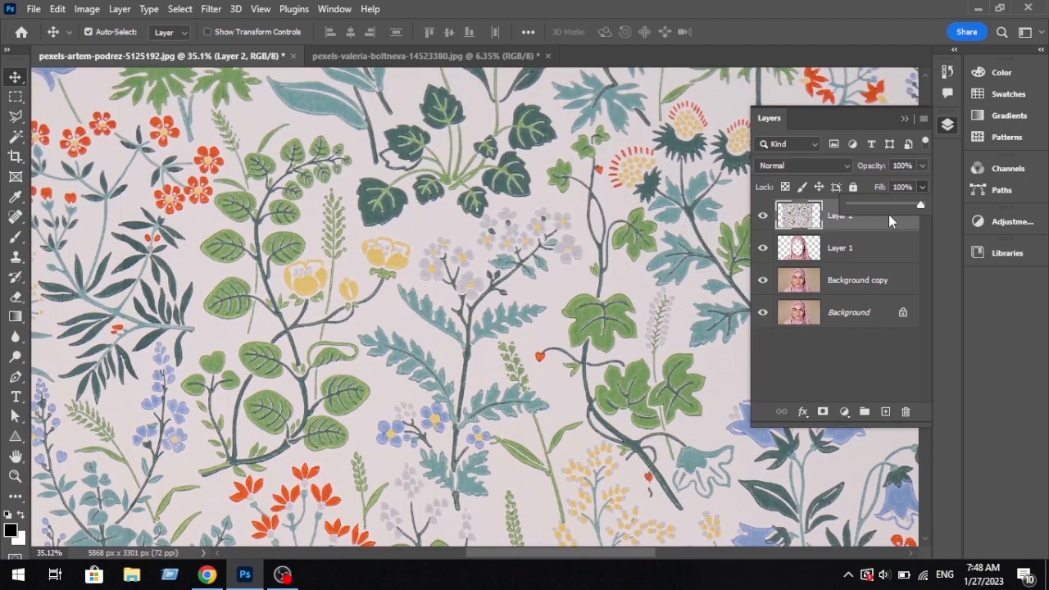
Step: Load the scarf's outline from Layer 1 as a selection and use it to add a layer mask to Layer 2
{"action": "left_click", "coordinate": [882, 253]}
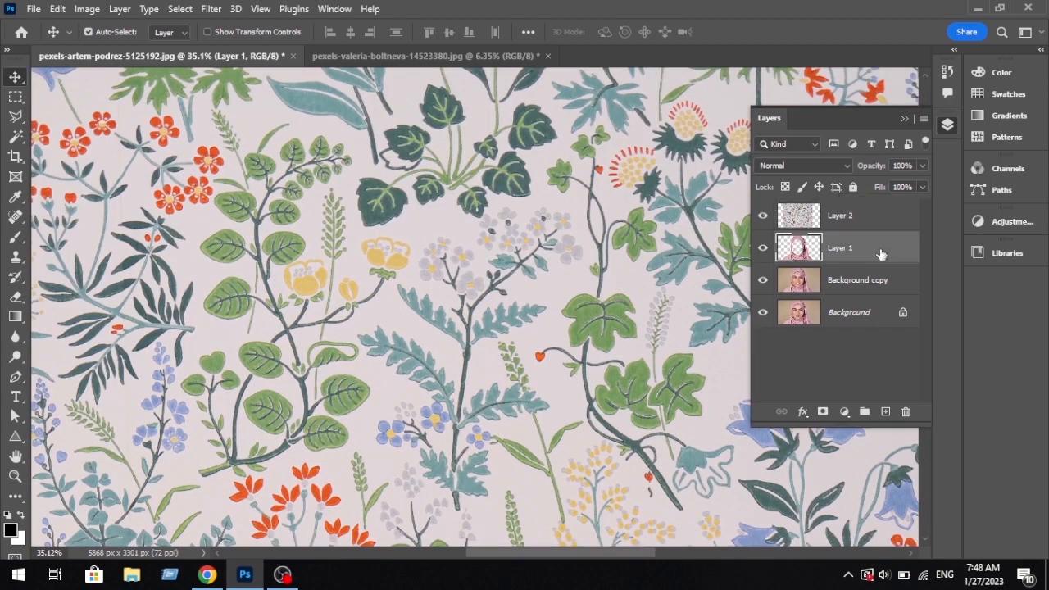
{"action": "left_click", "coordinate": [528, 274]}
{"action": "scroll", "coordinate": [526, 290], "scroll_direction": "down", "scroll_amount": 5}
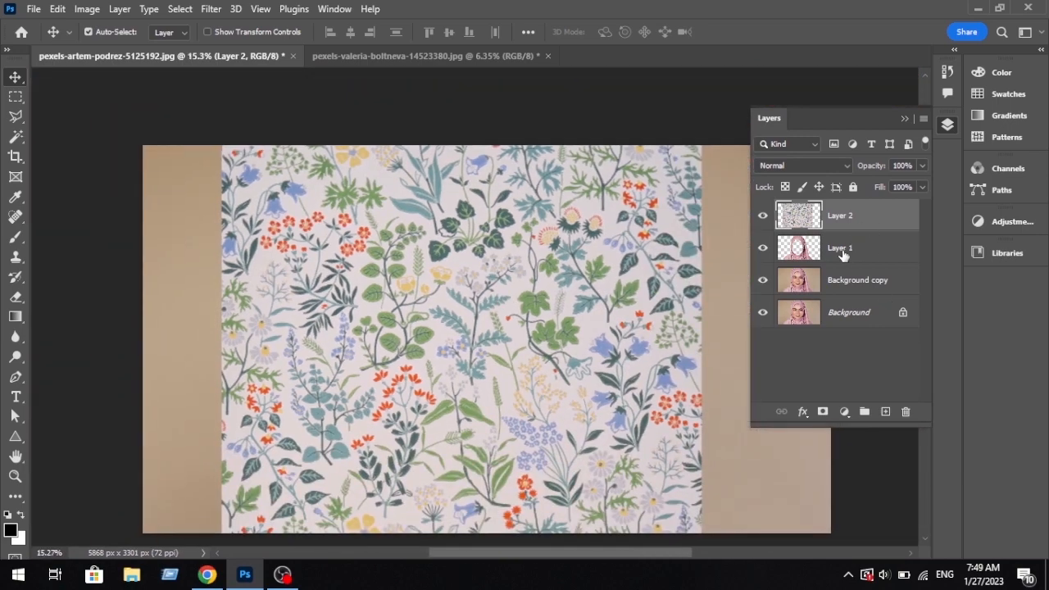
{"action": "left_click", "coordinate": [785, 255]}
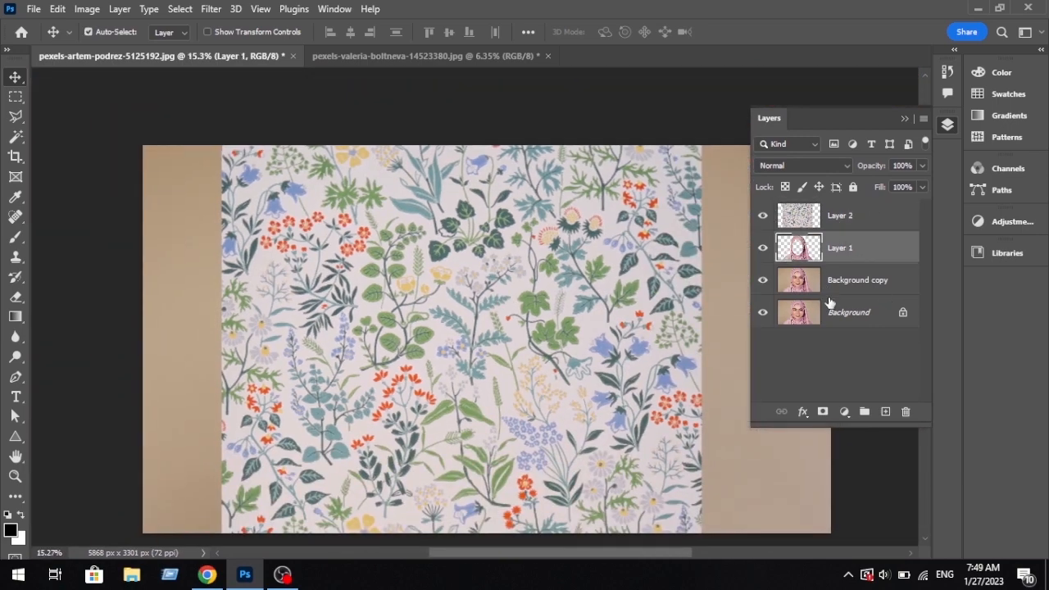
{"action": "left_click", "coordinate": [803, 254], "text": "ctrl"}
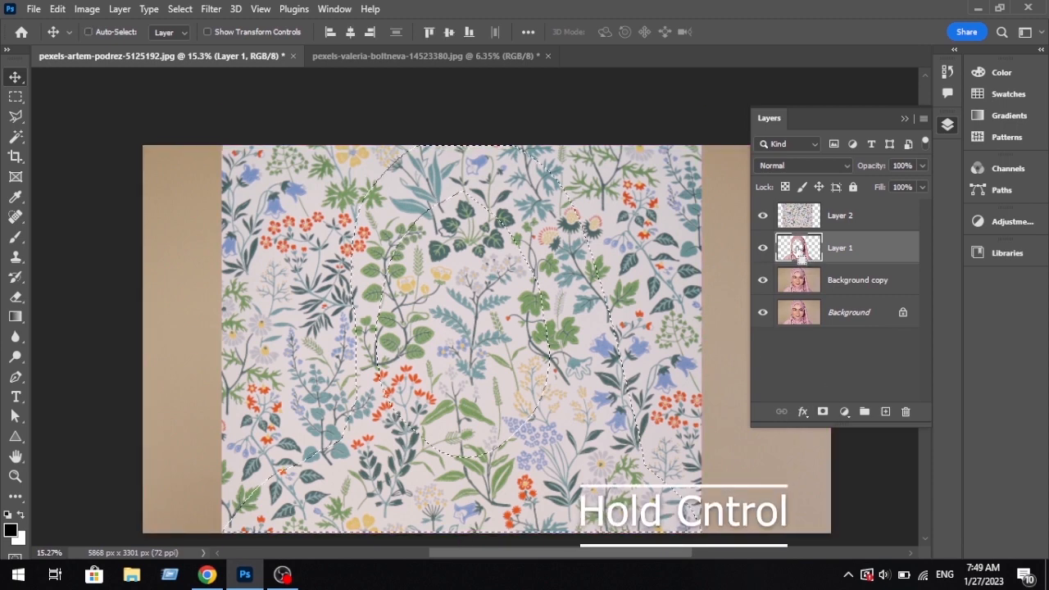
{"action": "scroll", "coordinate": [373, 238], "scroll_direction": "up", "scroll_amount": 2}
{"action": "left_click", "coordinate": [861, 219]}
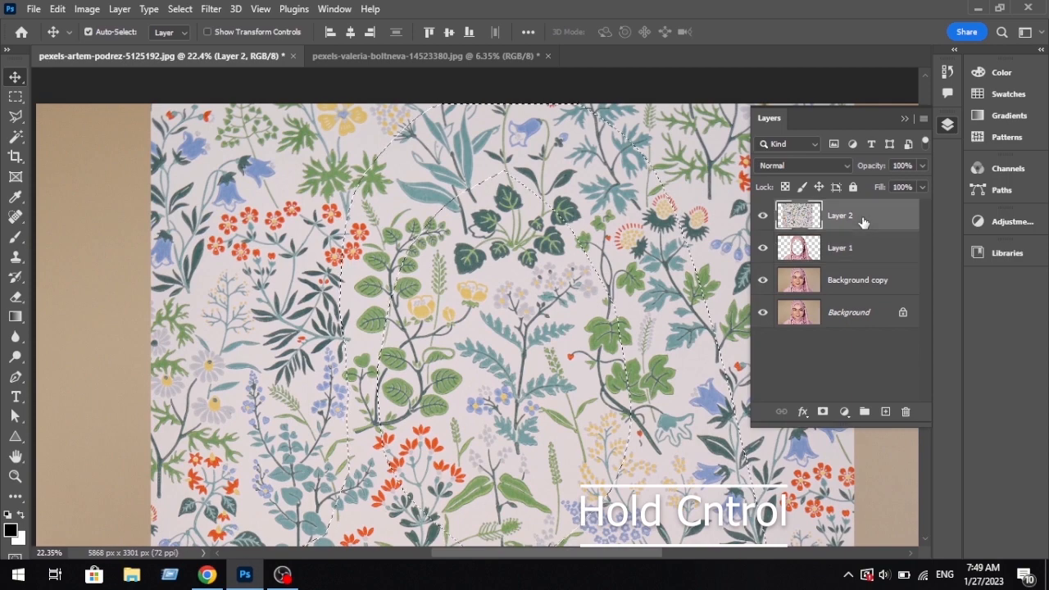
{"action": "left_click", "coordinate": [824, 412]}
Step: Set the masked pattern layer's fill to 96% and its blend mode to Linear Burn
{"action": "left_click_drag", "start_coordinate": [681, 363], "coordinate": [557, 304]}
{"action": "scroll", "coordinate": [541, 350], "scroll_direction": "down", "scroll_amount": 3}
{"action": "scroll", "coordinate": [538, 357], "scroll_direction": "up", "scroll_amount": 2}
{"action": "left_click_drag", "start_coordinate": [537, 357], "coordinate": [542, 326]}
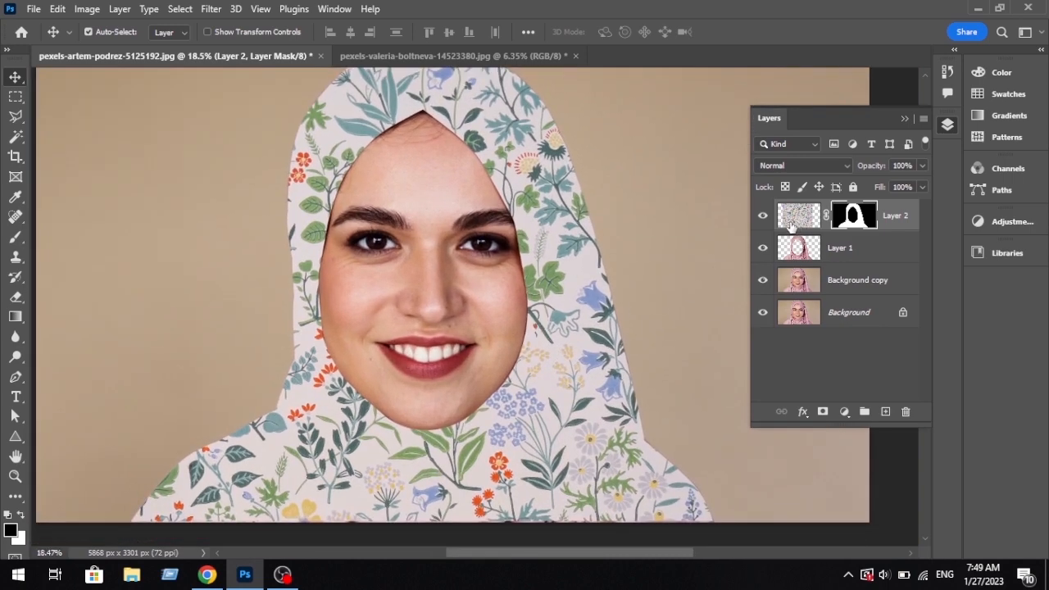
{"action": "left_click", "coordinate": [891, 226]}
{"action": "left_click", "coordinate": [923, 190]}
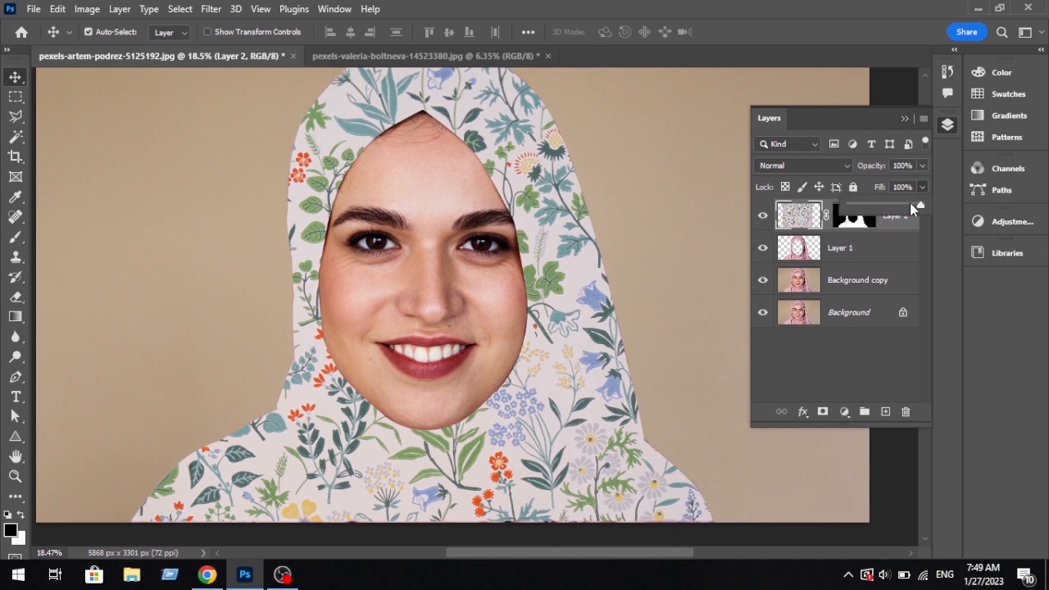
{"action": "left_click_drag", "start_coordinate": [911, 205], "coordinate": [919, 205]}
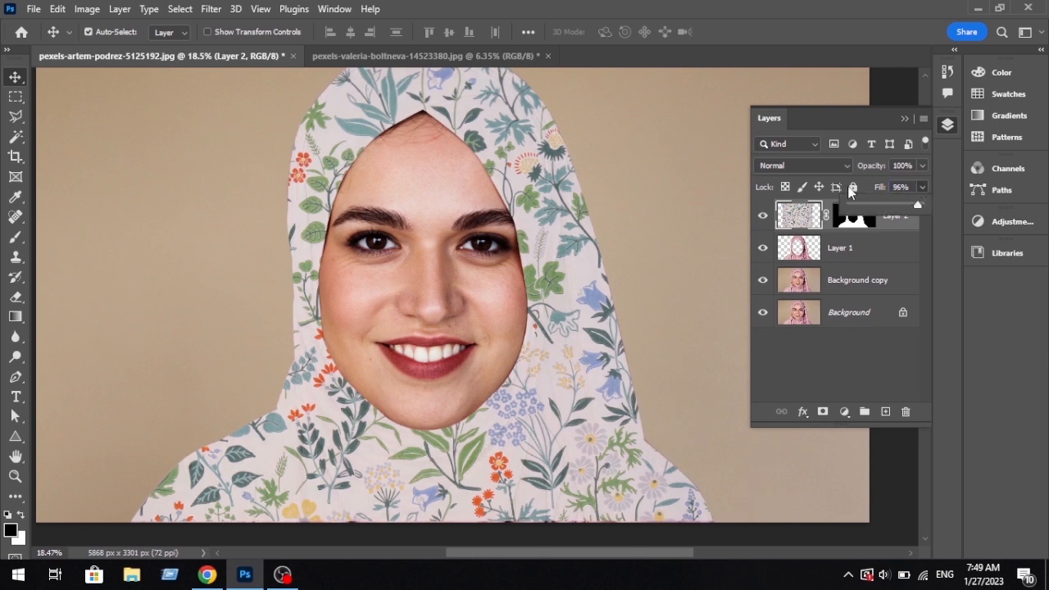
{"action": "left_click", "coordinate": [814, 167]}
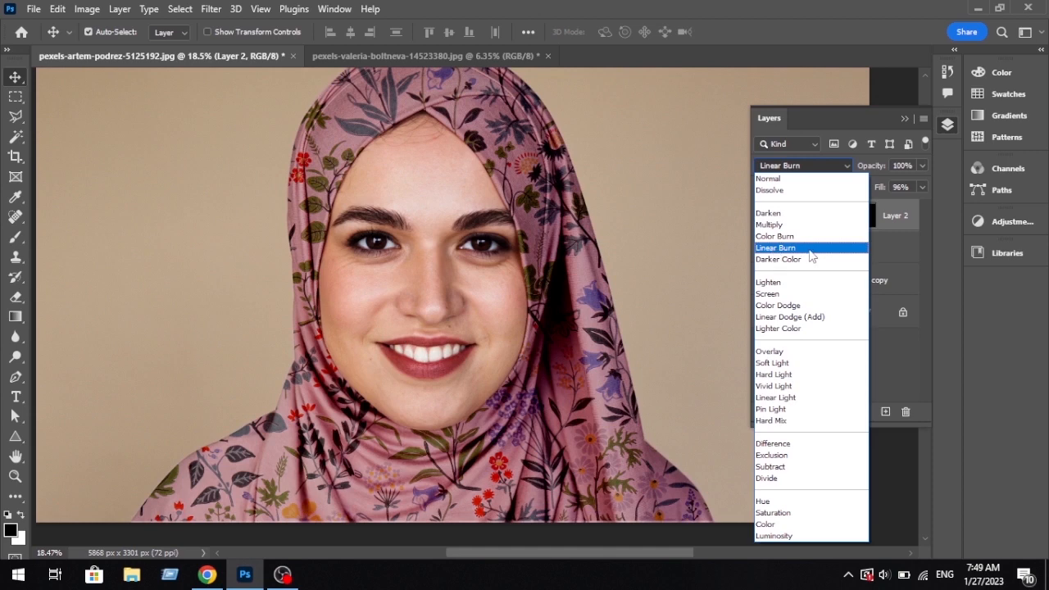
{"action": "left_click", "coordinate": [810, 249]}
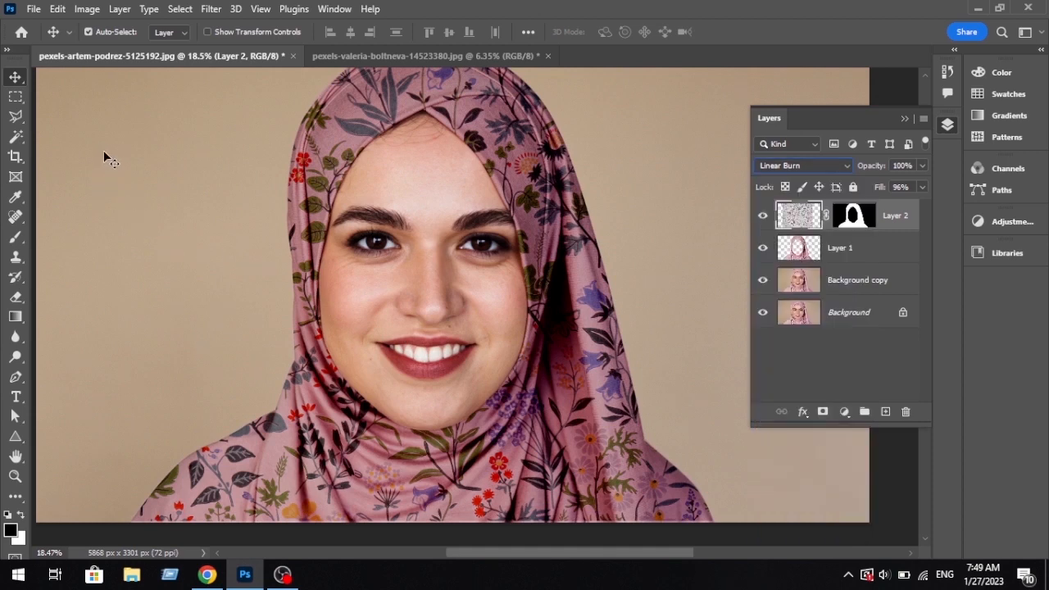
Step: Add a Curves adjustment clipped to Layer 2, raising the midtones from input 117 and lifting the black point to output 14
{"action": "left_click_drag", "start_coordinate": [565, 348], "coordinate": [557, 325]}
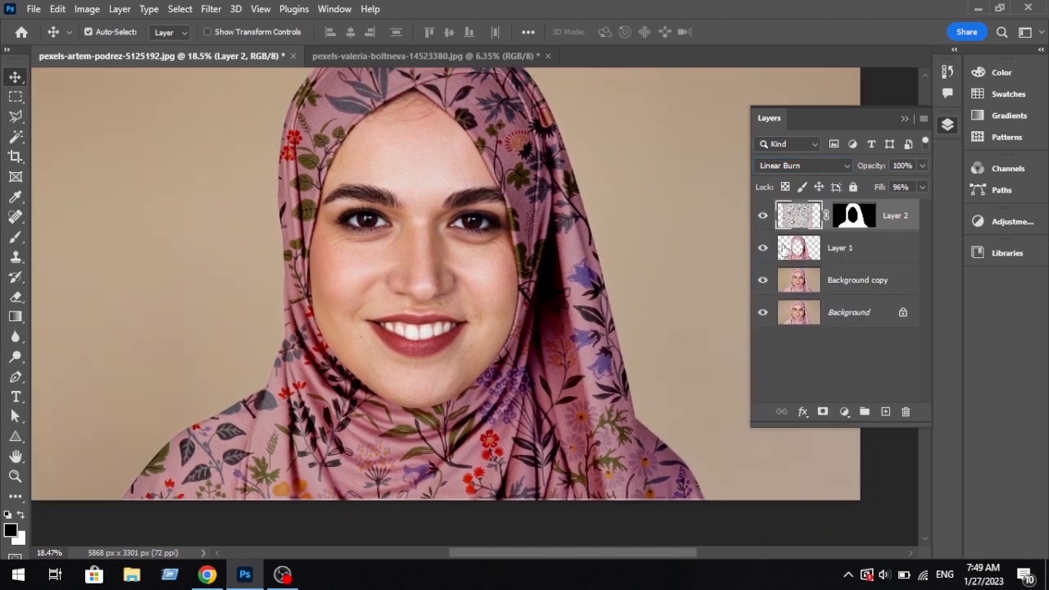
{"action": "left_click", "coordinate": [848, 413]}
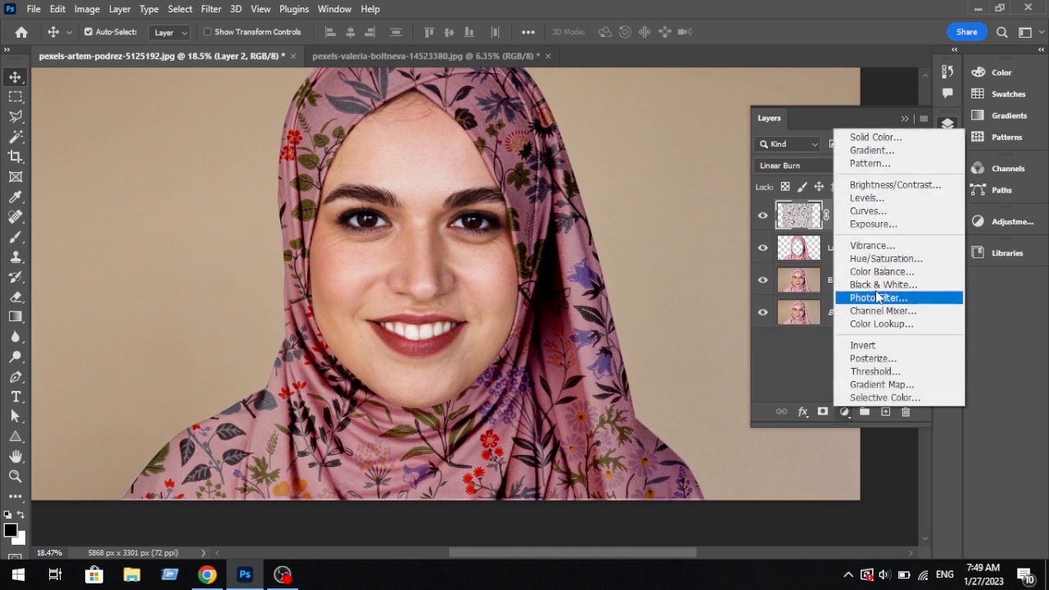
{"action": "left_click", "coordinate": [862, 214]}
{"action": "left_click_drag", "start_coordinate": [753, 295], "coordinate": [744, 280]}
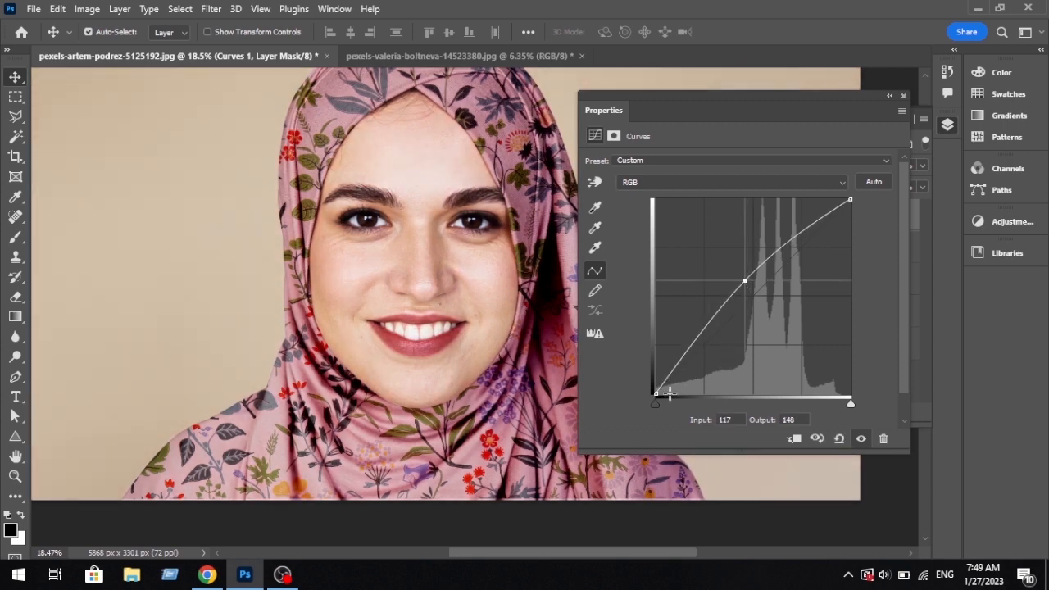
{"action": "mouse_move", "coordinate": [656, 398]}
{"action": "left_mouse_down"}
{"action": "mouse_move", "coordinate": [651, 368]}
{"action": "mouse_move", "coordinate": [646, 381]}
{"action": "left_mouse_up"}
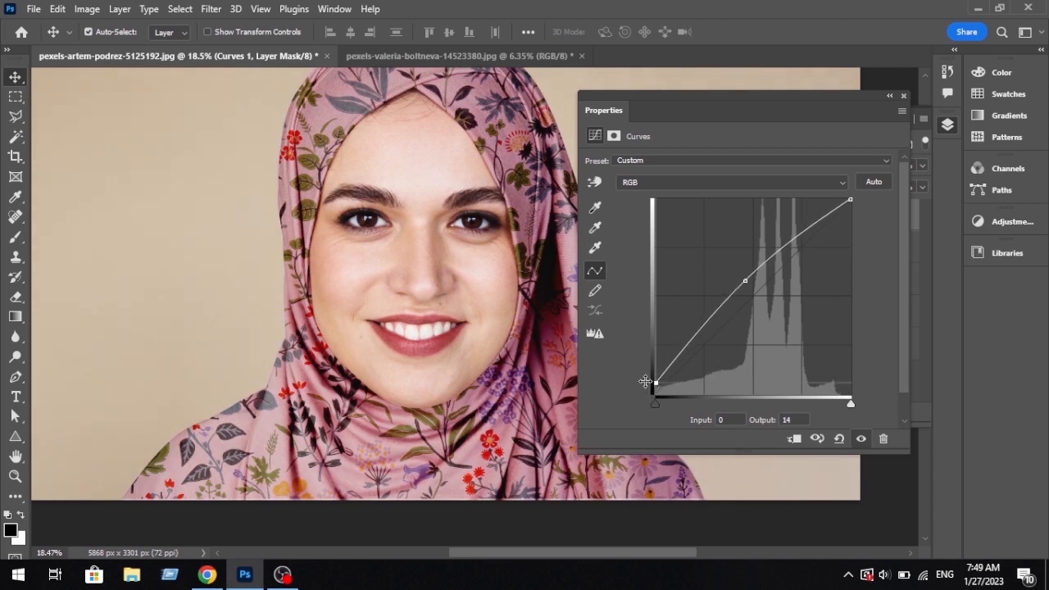
{"action": "left_click", "coordinate": [793, 441]}
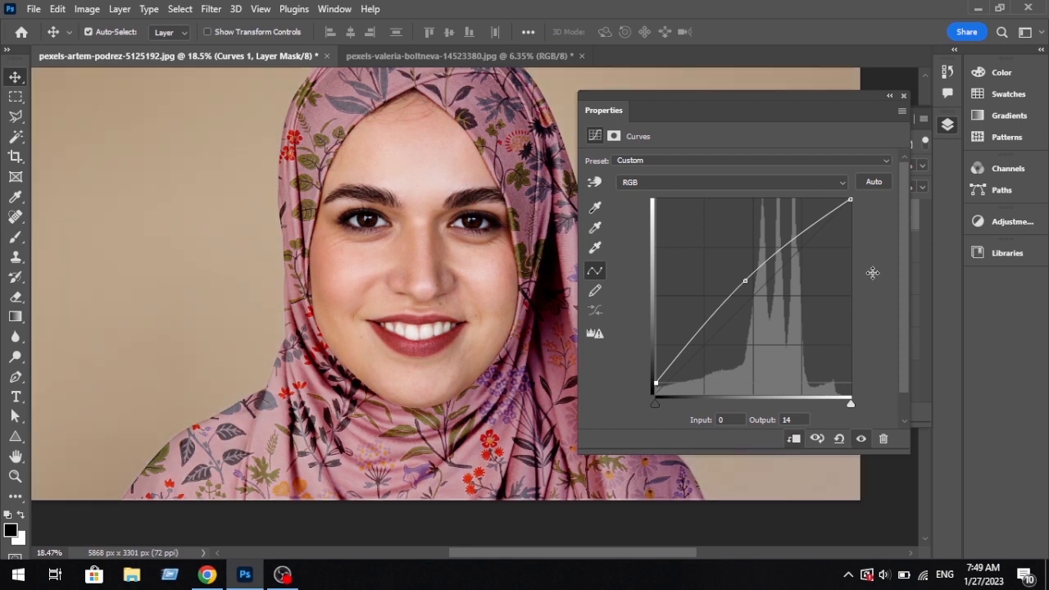
{"action": "left_click", "coordinate": [896, 96]}
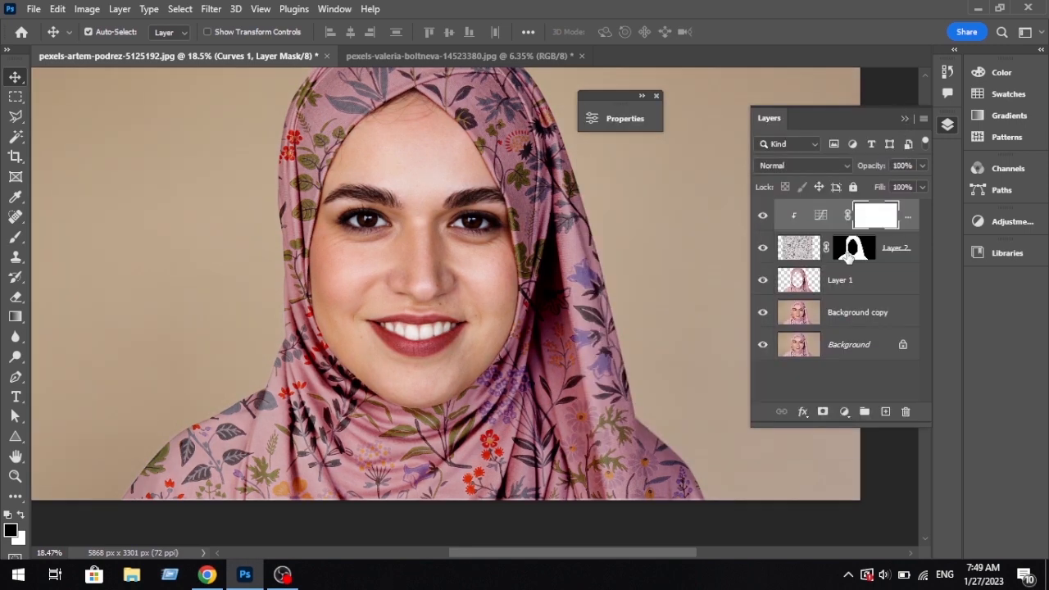
Step: Set Layer 2's fill to 65% to soften the pattern, and make Layer 1 the active layer
{"action": "left_click", "coordinate": [893, 250]}
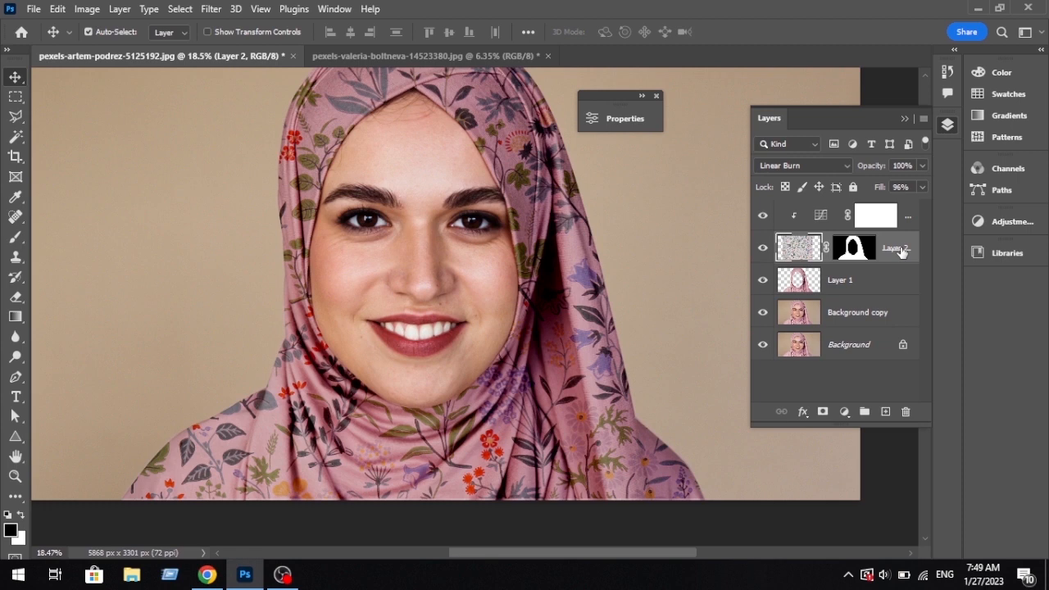
{"action": "left_click", "coordinate": [922, 187]}
{"action": "left_click_drag", "start_coordinate": [919, 205], "coordinate": [897, 207]}
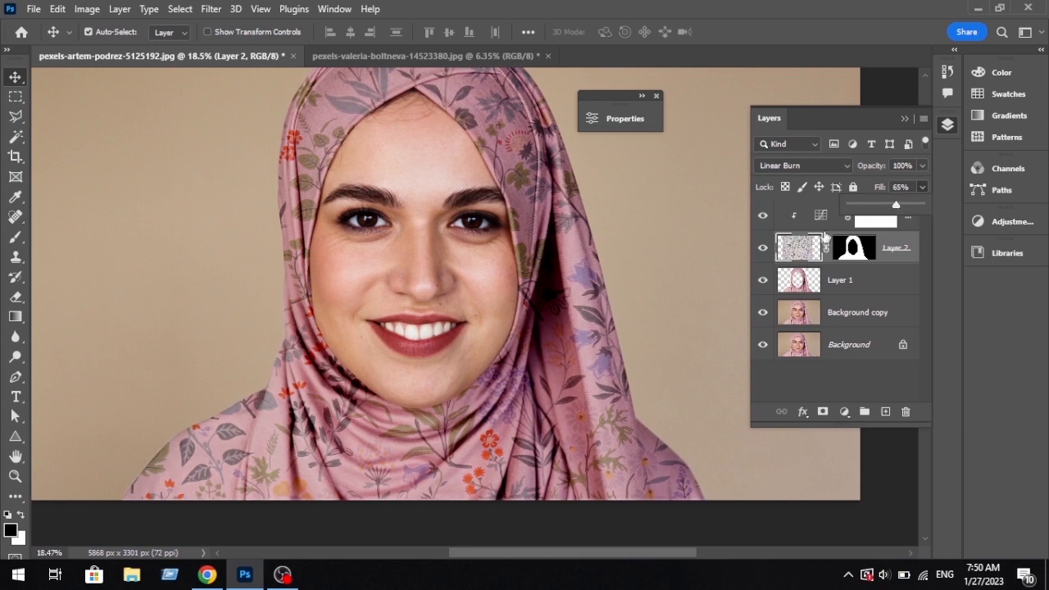
{"action": "left_click", "coordinate": [909, 276]}
{"action": "left_click", "coordinate": [909, 276]}
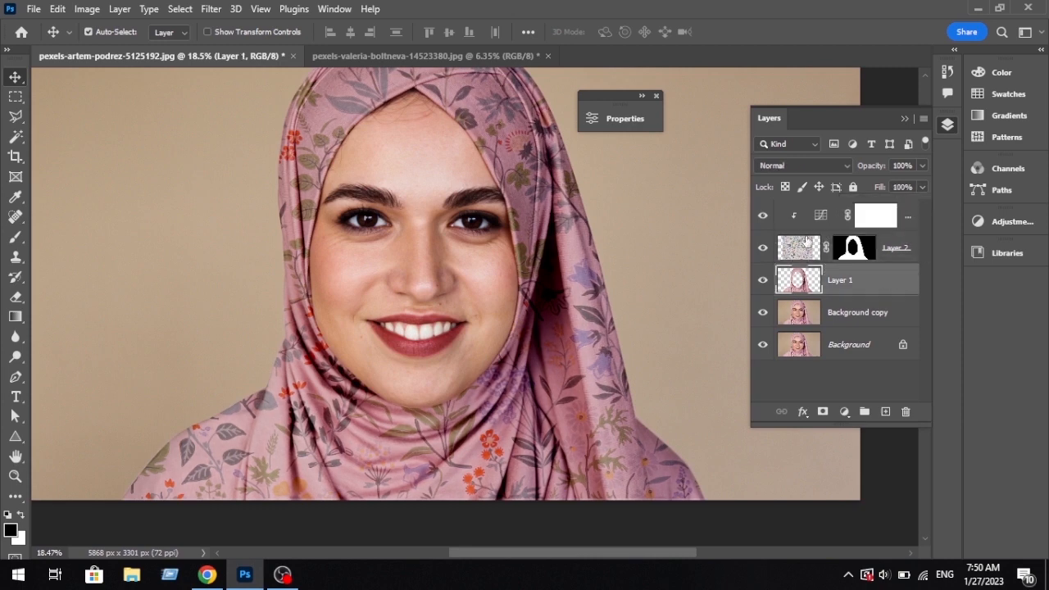
Step: Compare the scarf with and without the floral pattern by toggling Layer 2's visibility
{"action": "left_click_drag", "start_coordinate": [524, 259], "coordinate": [571, 317]}
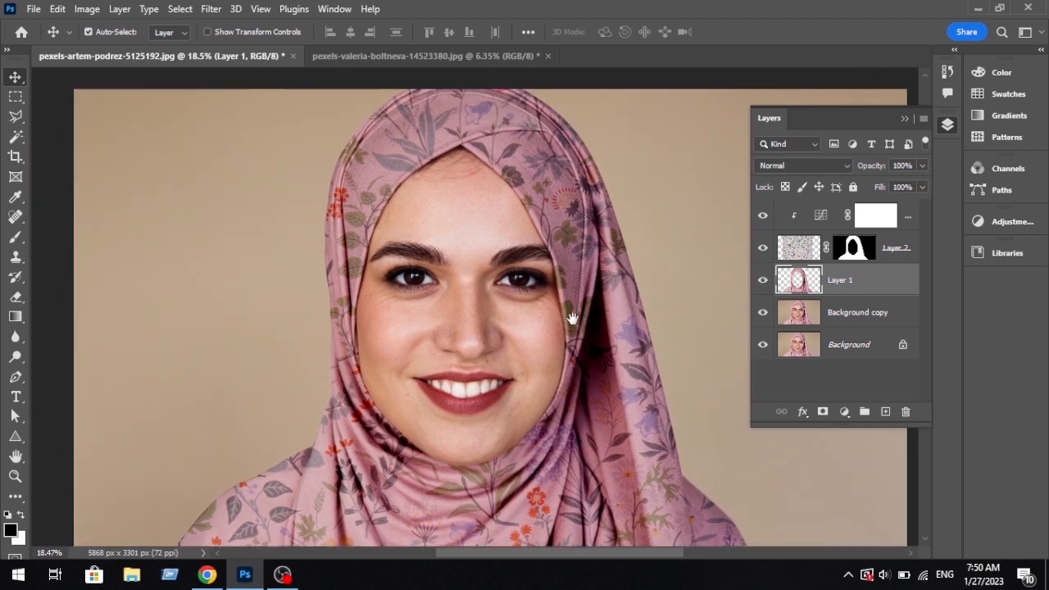
{"action": "left_click", "coordinate": [765, 252]}
{"action": "left_click", "coordinate": [764, 252]}
{"action": "left_click_drag", "start_coordinate": [661, 304], "coordinate": [619, 263]}
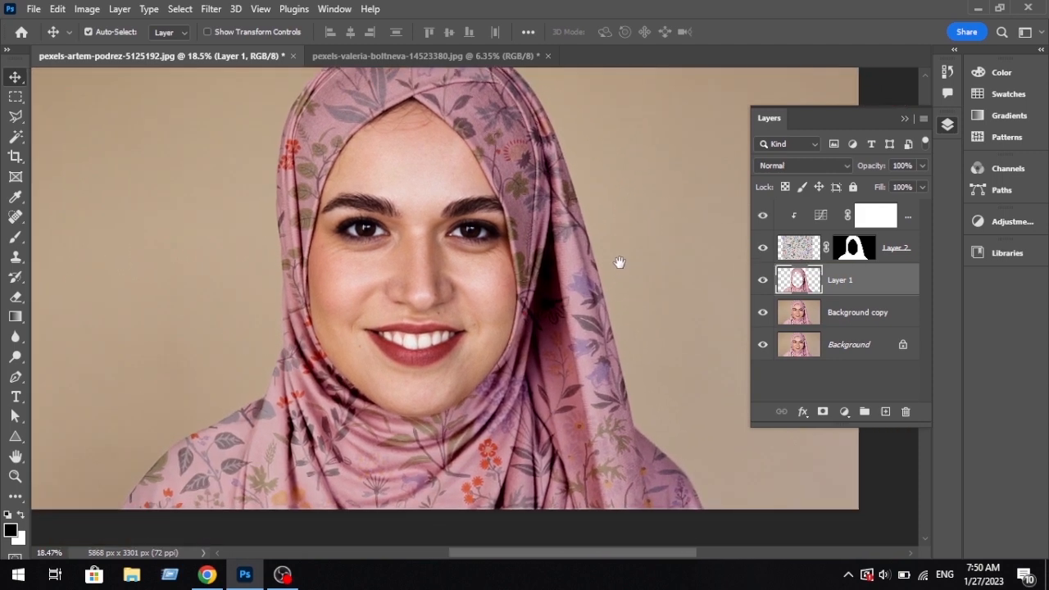
{"action": "left_click", "coordinate": [763, 250]}
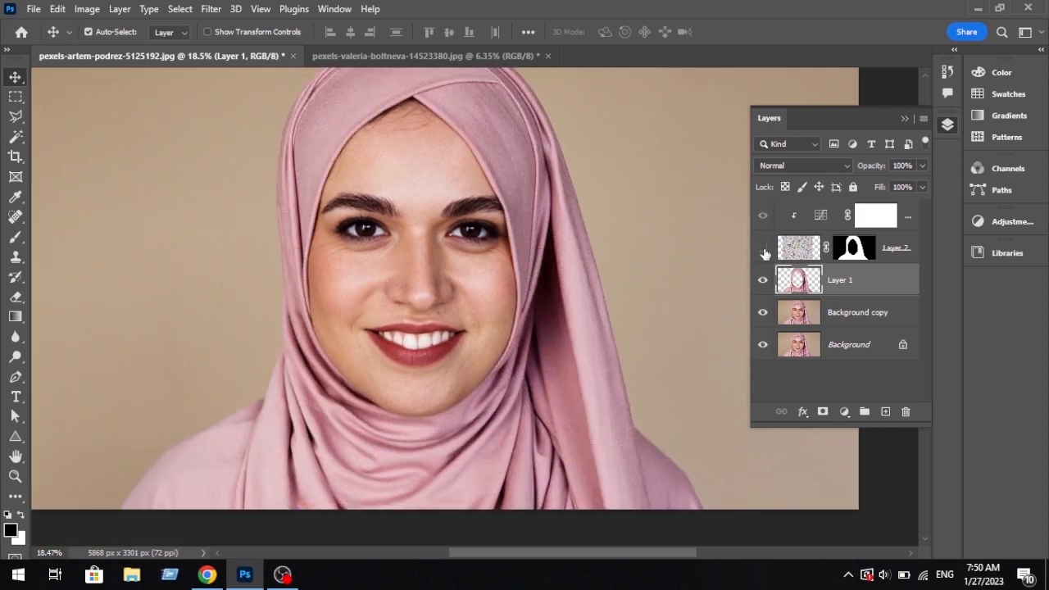
{"action": "left_click", "coordinate": [763, 251]}
{"action": "left_click", "coordinate": [764, 249]}
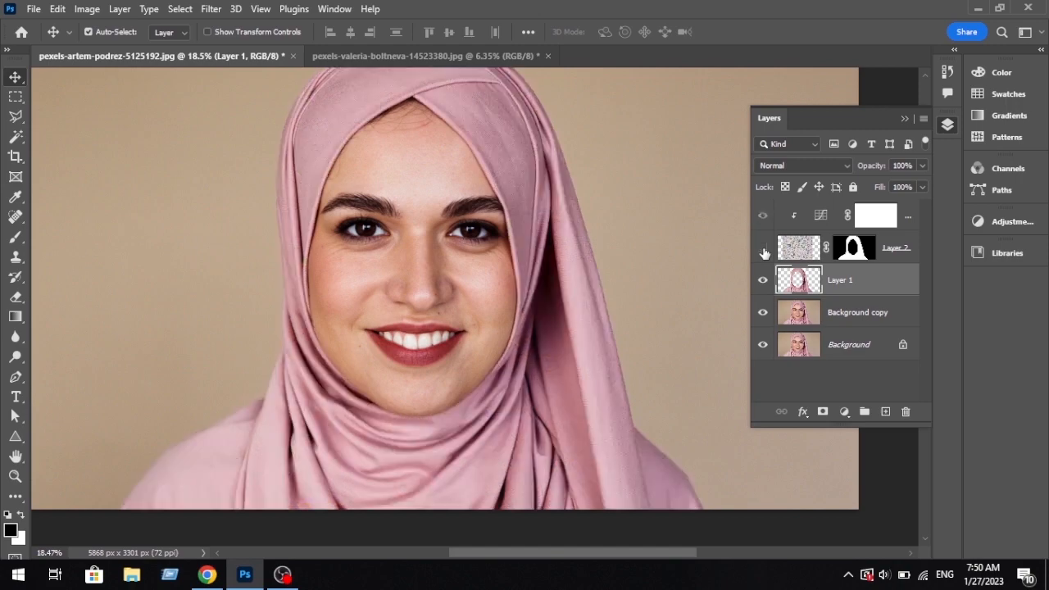